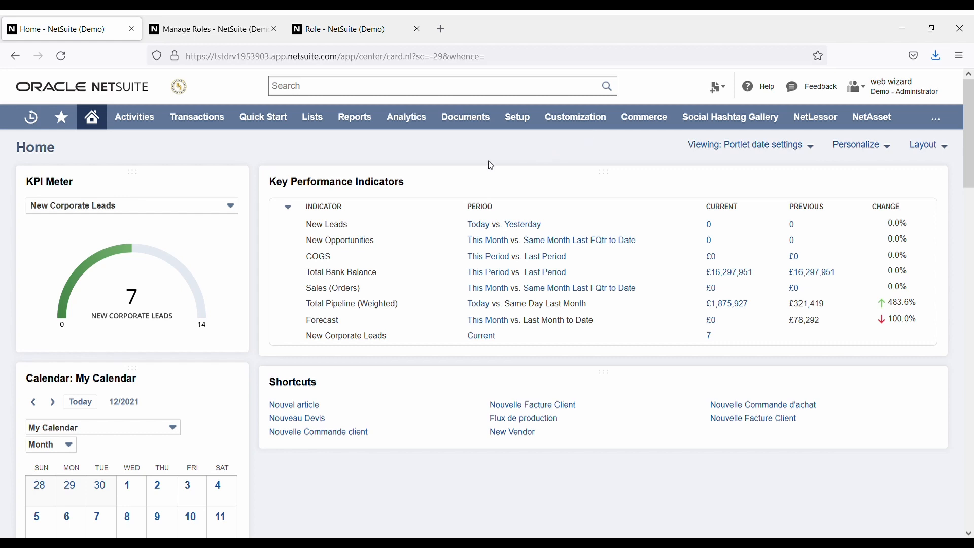
Step: Open the Manage Roles list and locate where role management sits within the Users/Roles setup options
click(240, 30)
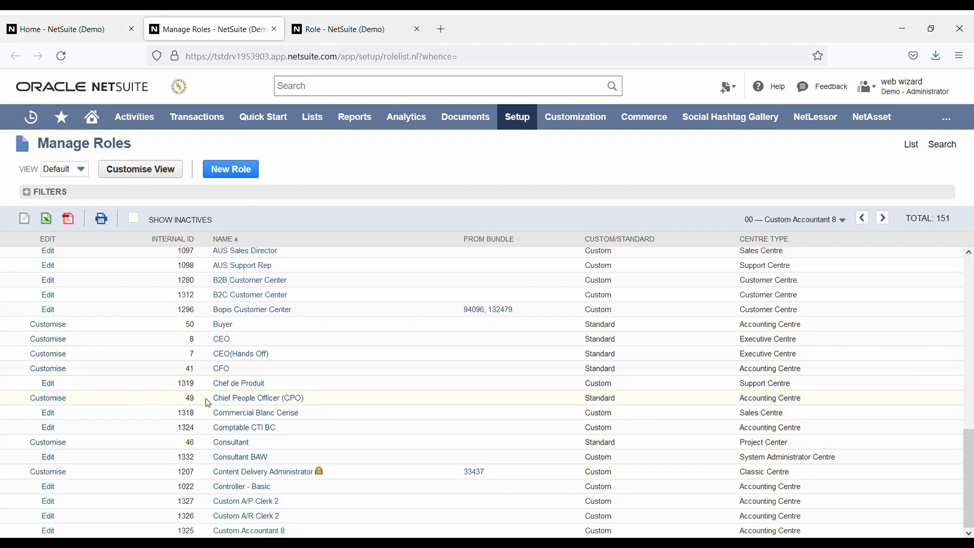
mouse_move(525, 119)
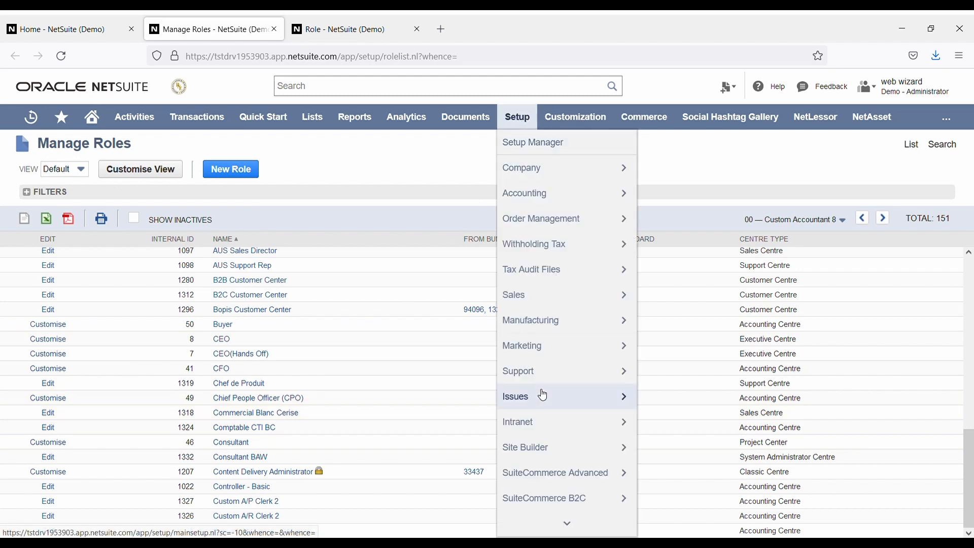
scroll(540, 397, down, 3)
mouse_move(542, 431)
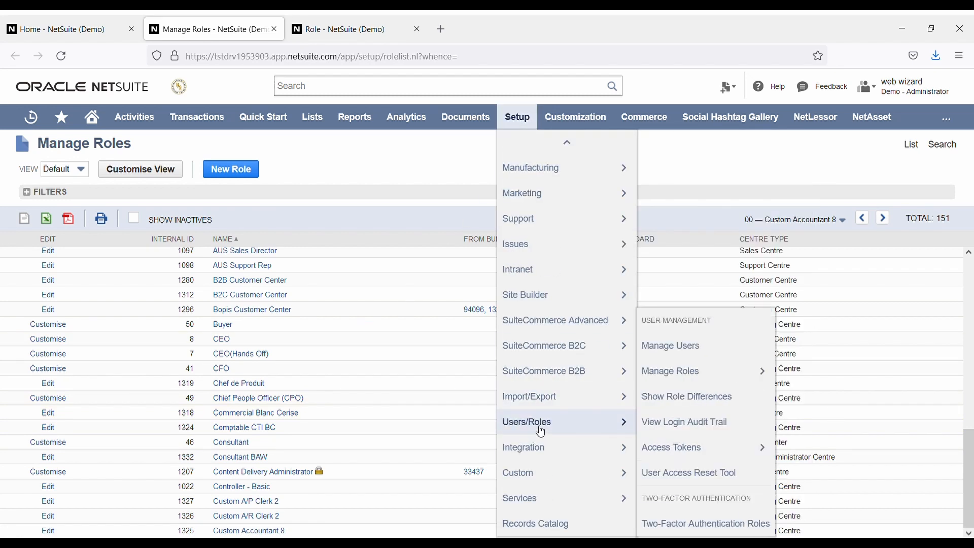
mouse_move(673, 375)
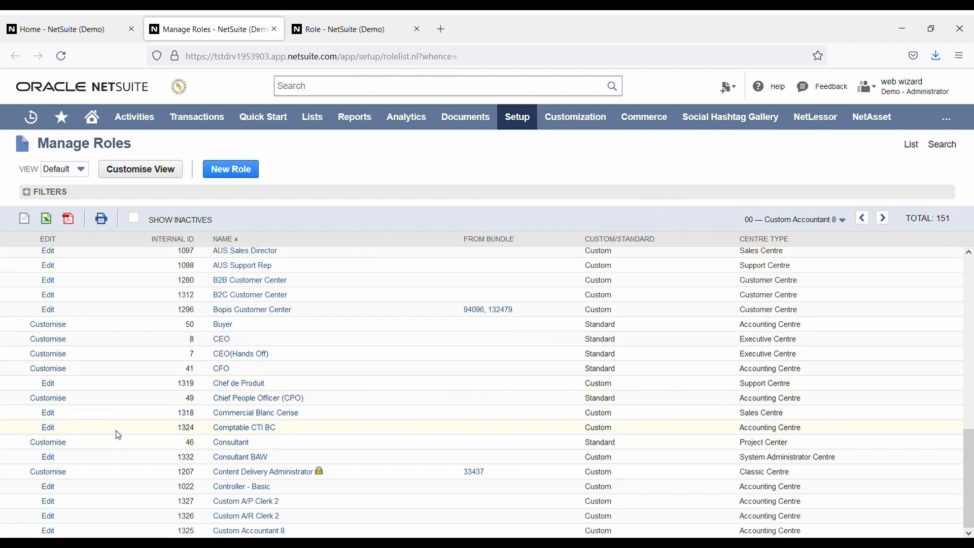
Step: Examine the Publish Dashboards entry and its level among the Chef de Produit role's setup permissions
click(363, 35)
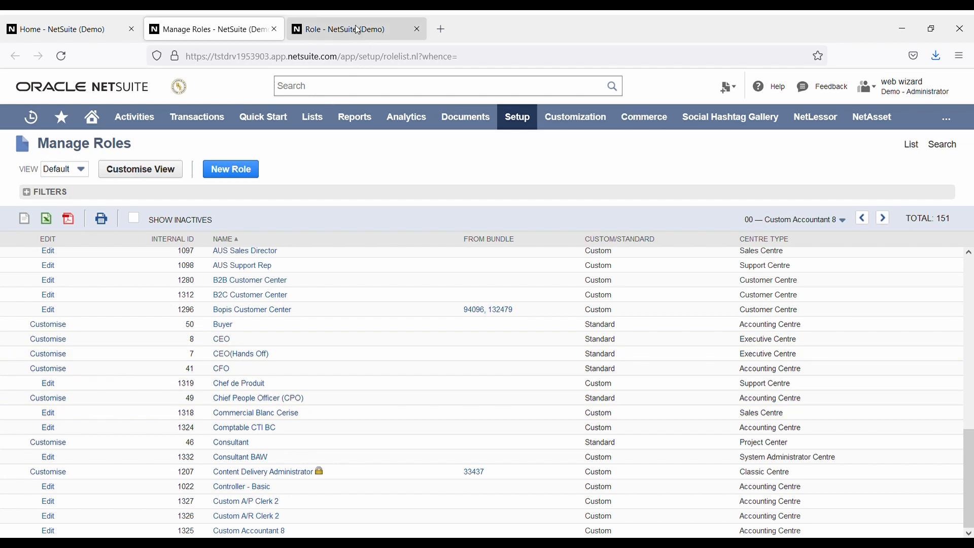
scroll(147, 269, down, 5)
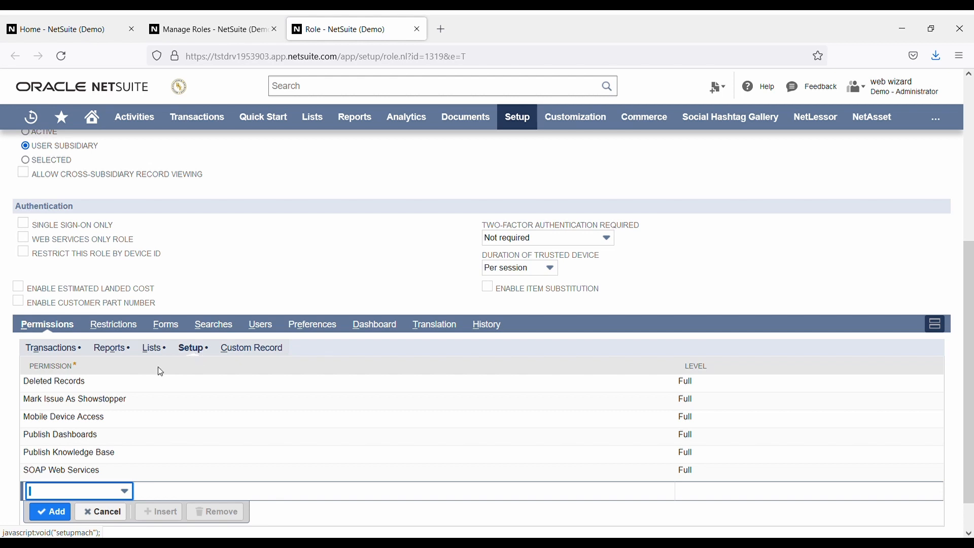
click(87, 440)
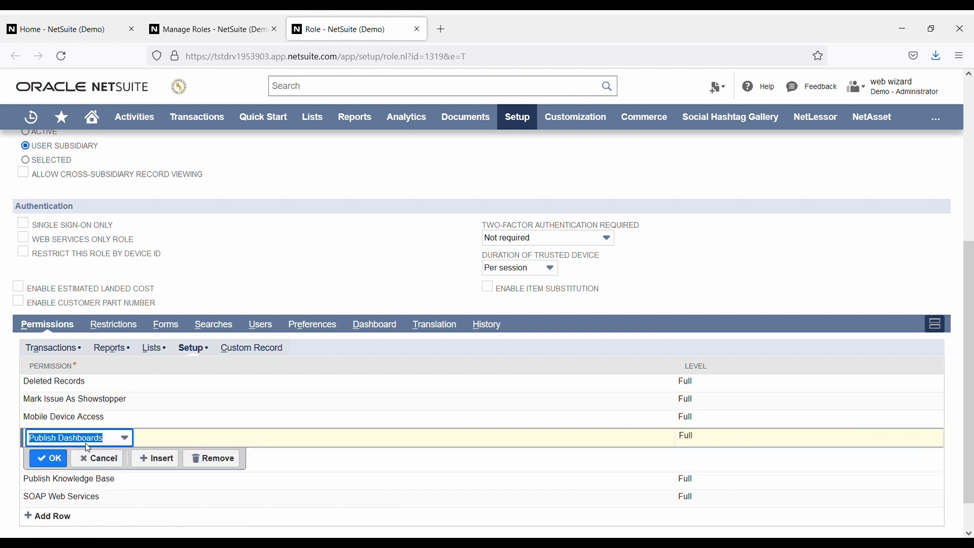
click(51, 460)
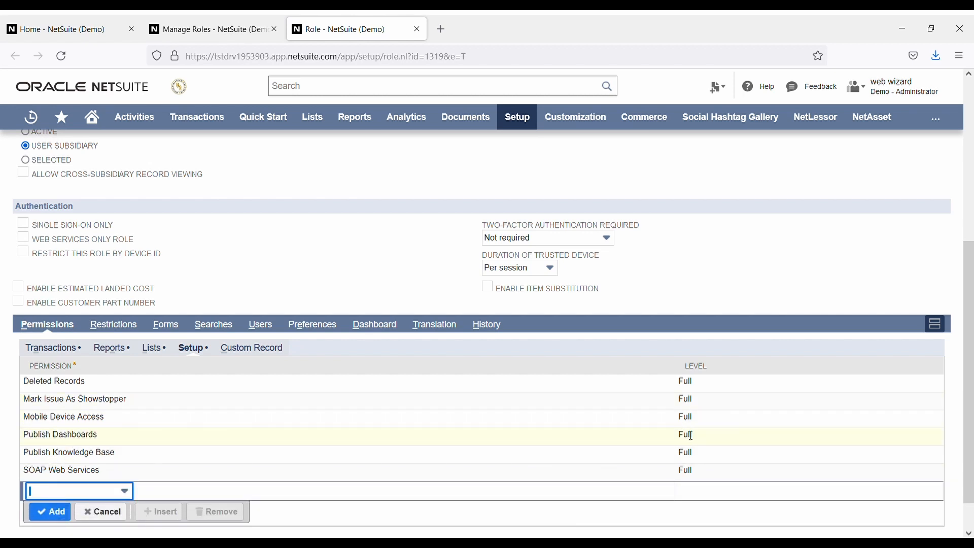
scroll(326, 274, up, 5)
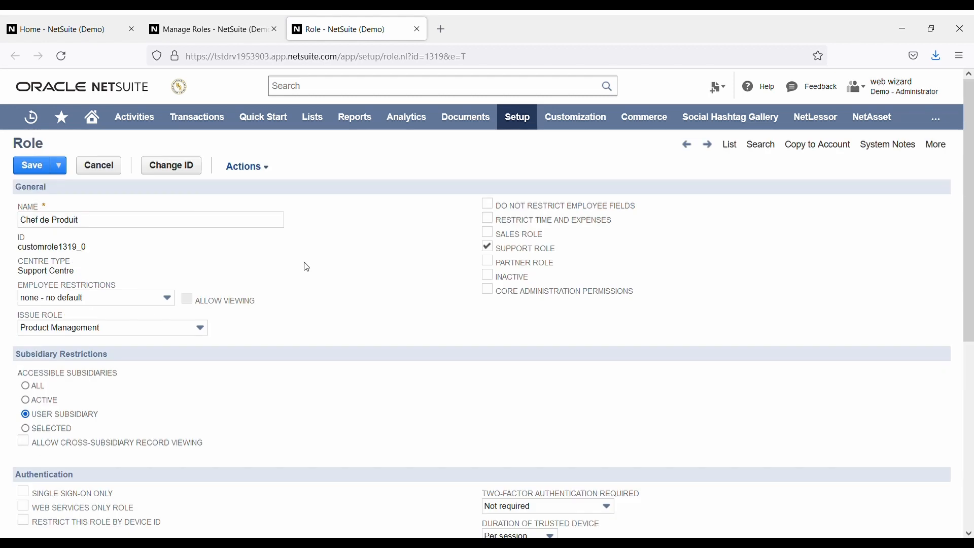
Step: Close the Role and Manage Roles pages and return to the Home dashboard
click(419, 32)
click(508, 331)
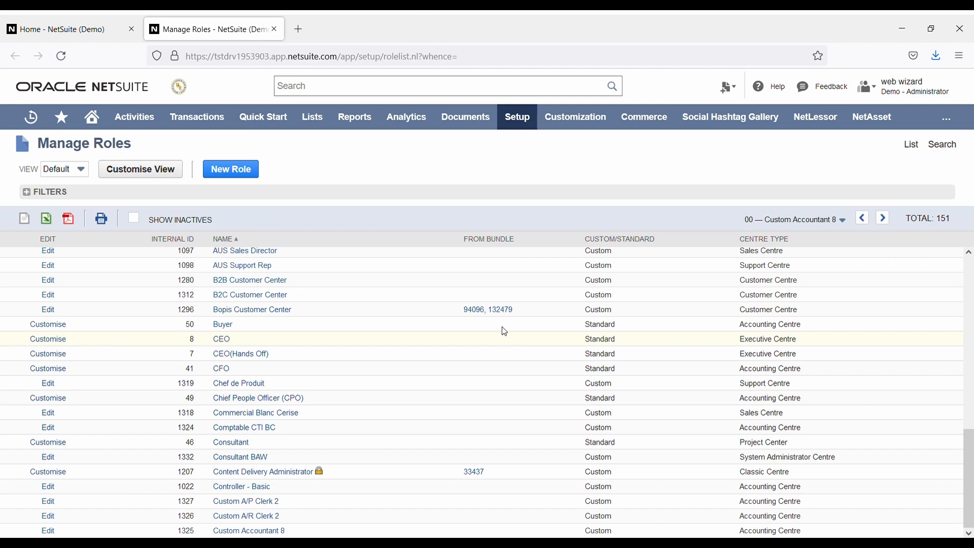
click(275, 30)
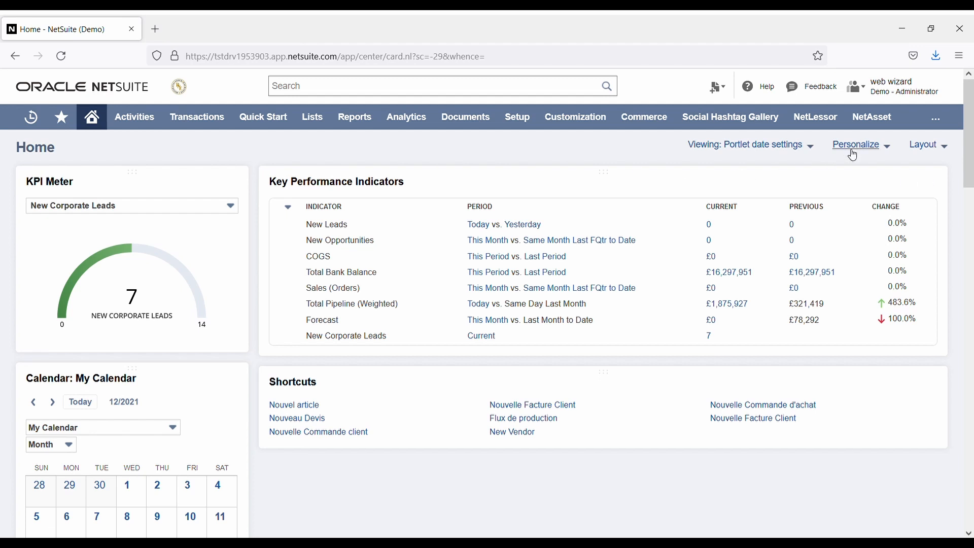
mouse_move(95, 123)
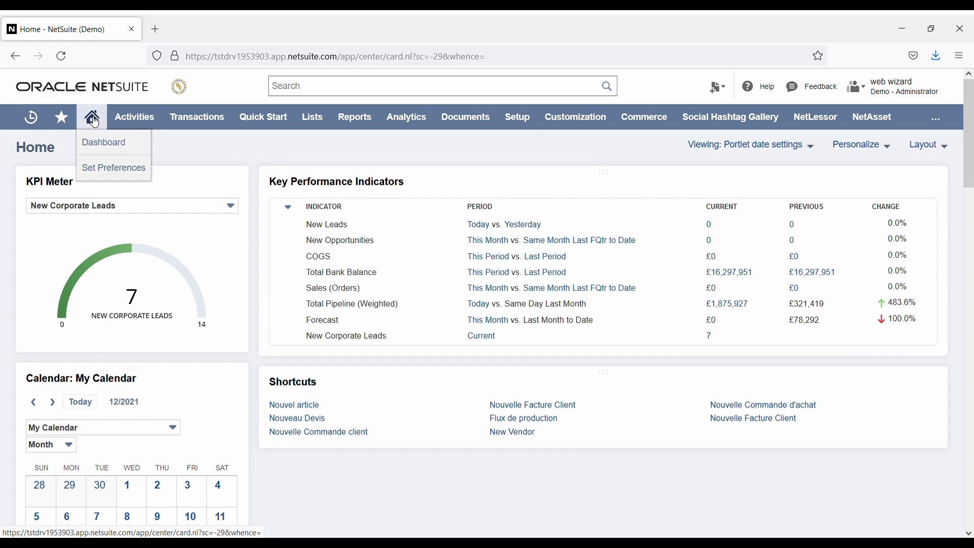
click(105, 149)
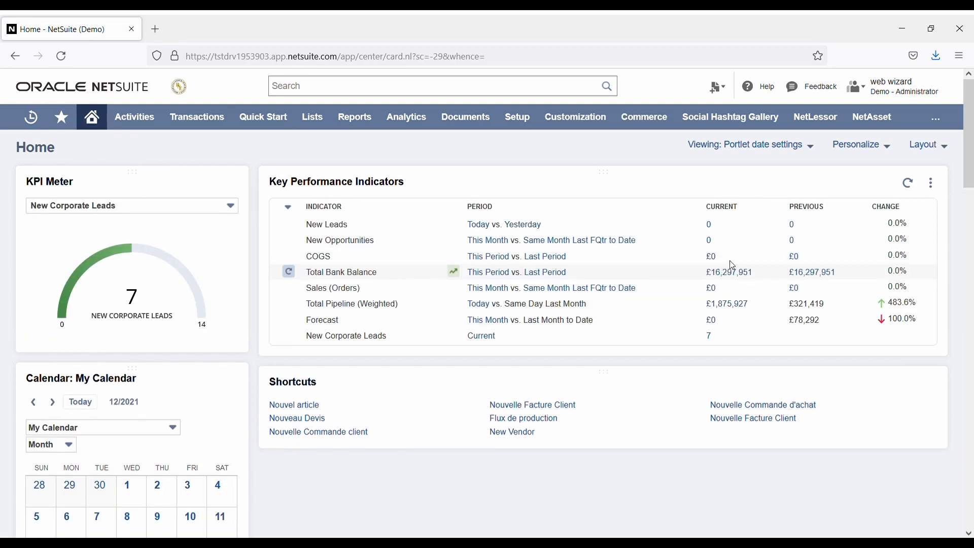
Step: Review the standard content available for personalizing the Home dashboard, including Custom Portlet, Custom Search and KPI Meter, then close the palette
click(932, 184)
click(865, 150)
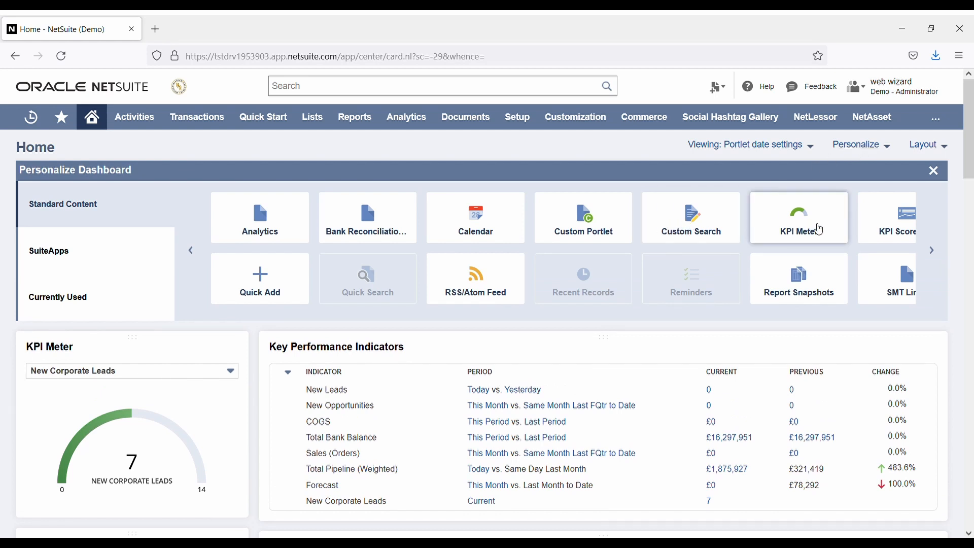
mouse_move(597, 229)
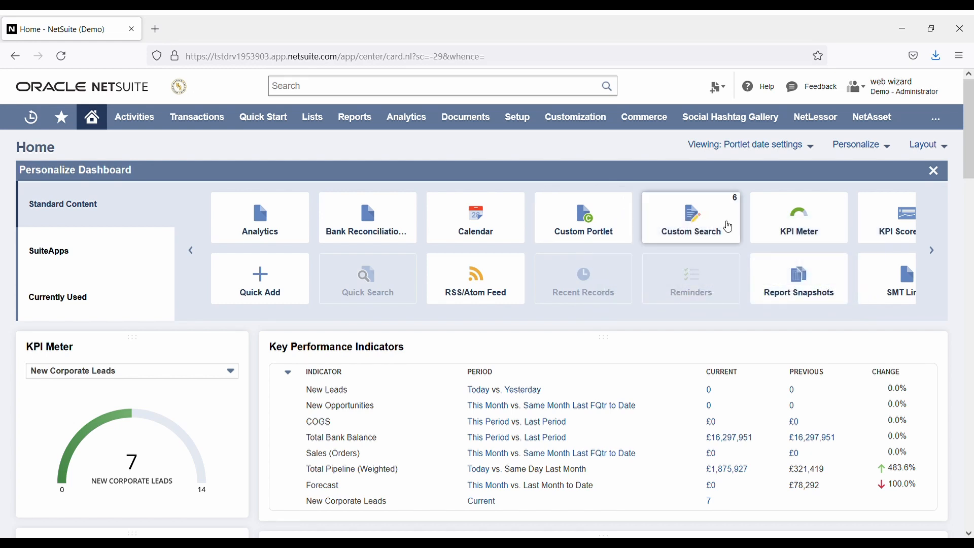
mouse_move(738, 212)
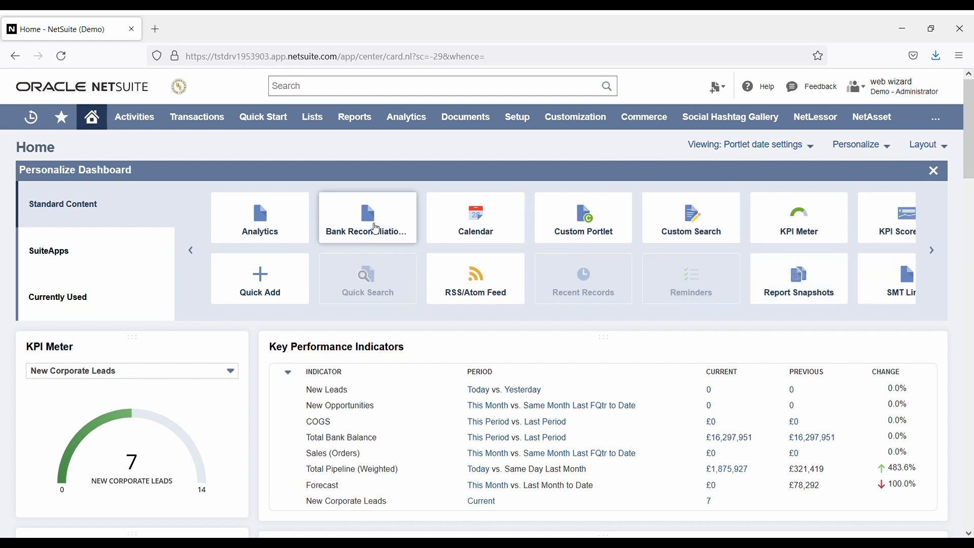
mouse_move(379, 233)
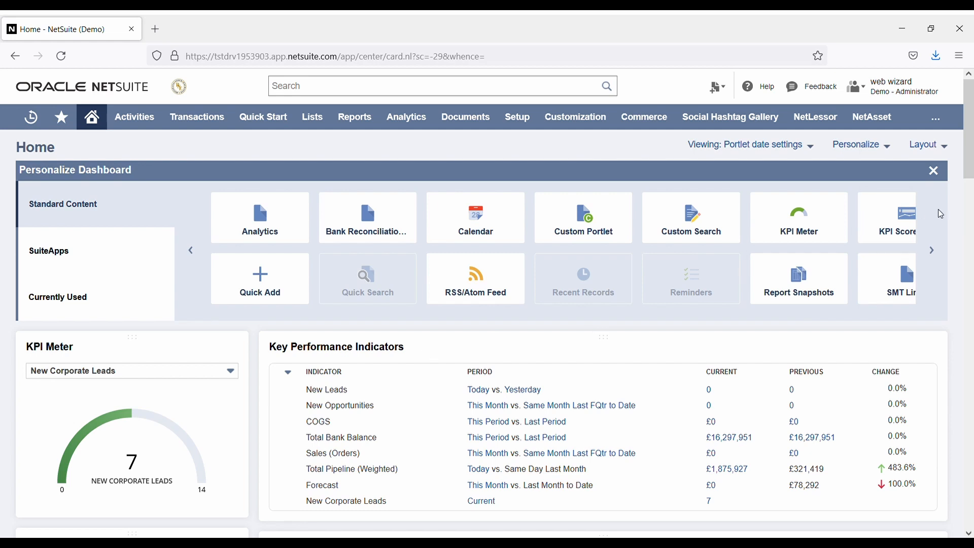
click(935, 170)
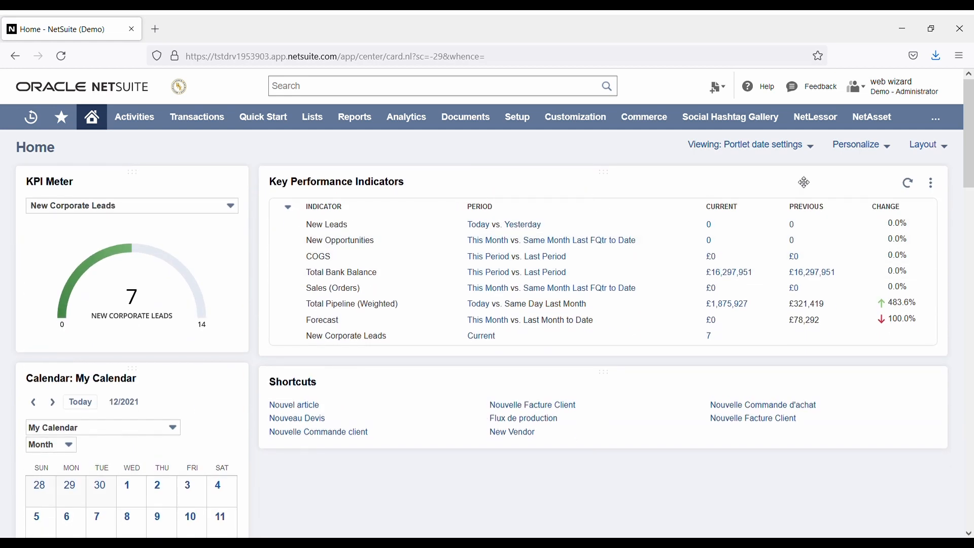
Step: Add the standard KPI Payables to the Key Performance Indicators portlet and save the setup
click(932, 183)
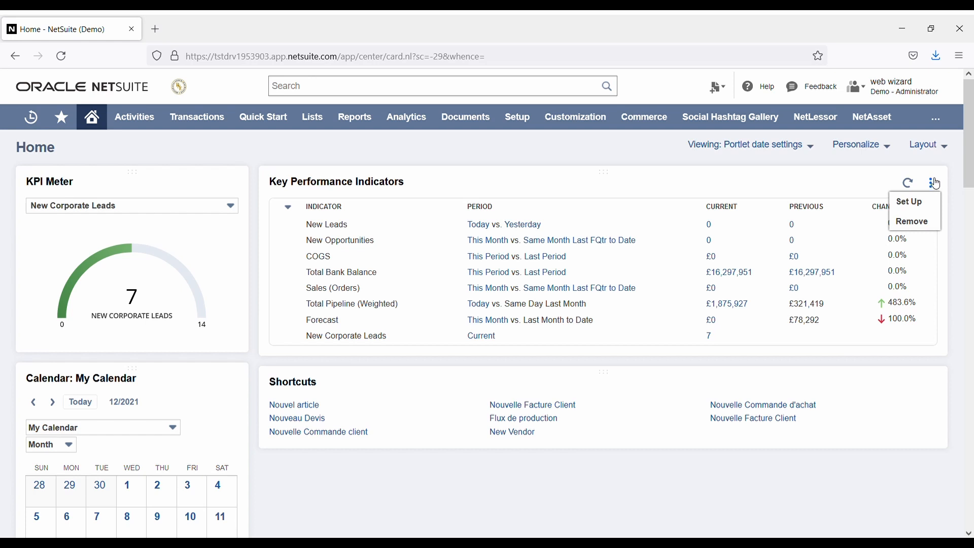
click(931, 184)
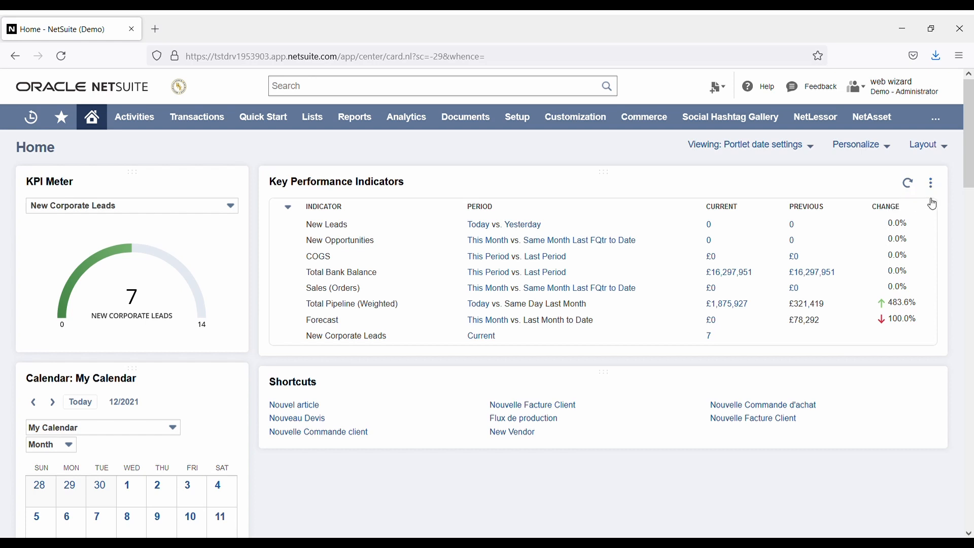
click(931, 184)
click(918, 202)
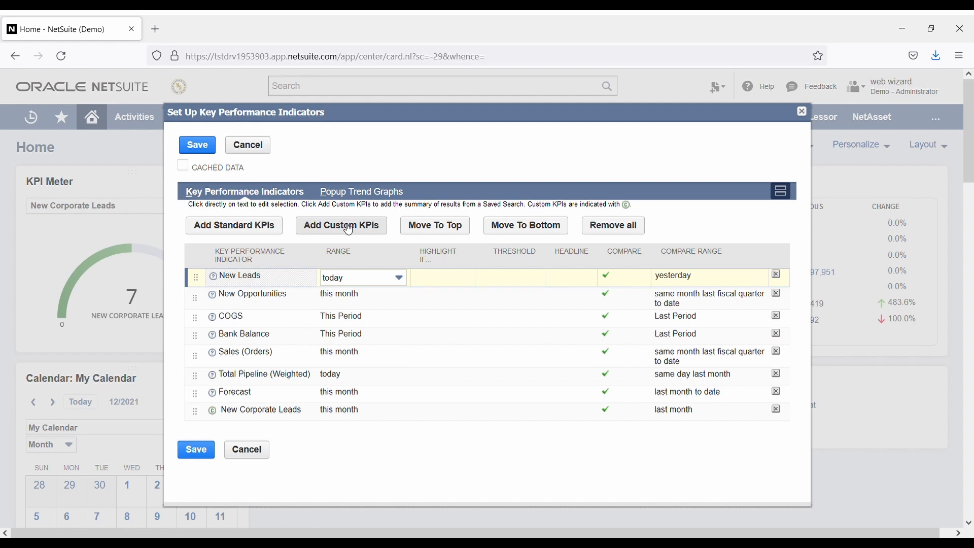
click(236, 229)
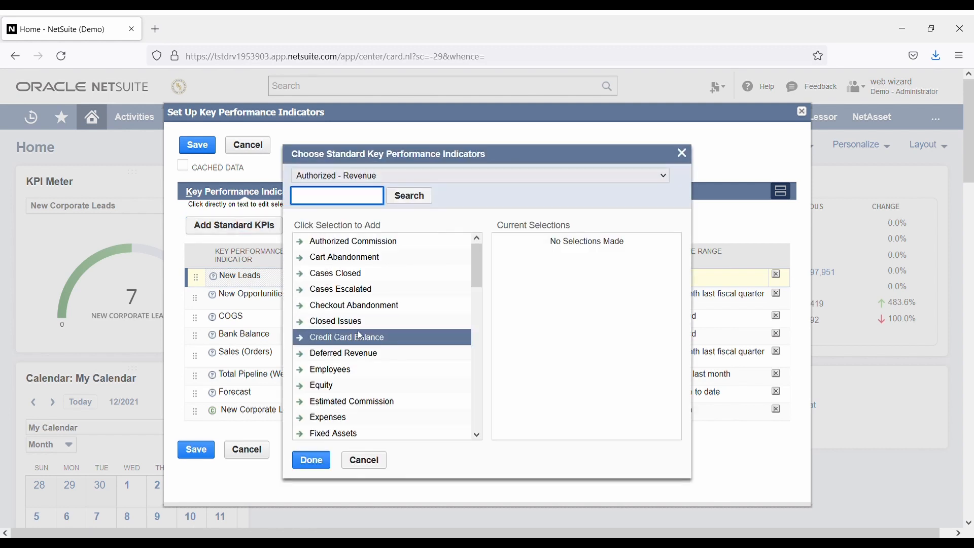
scroll(360, 336, down, 12)
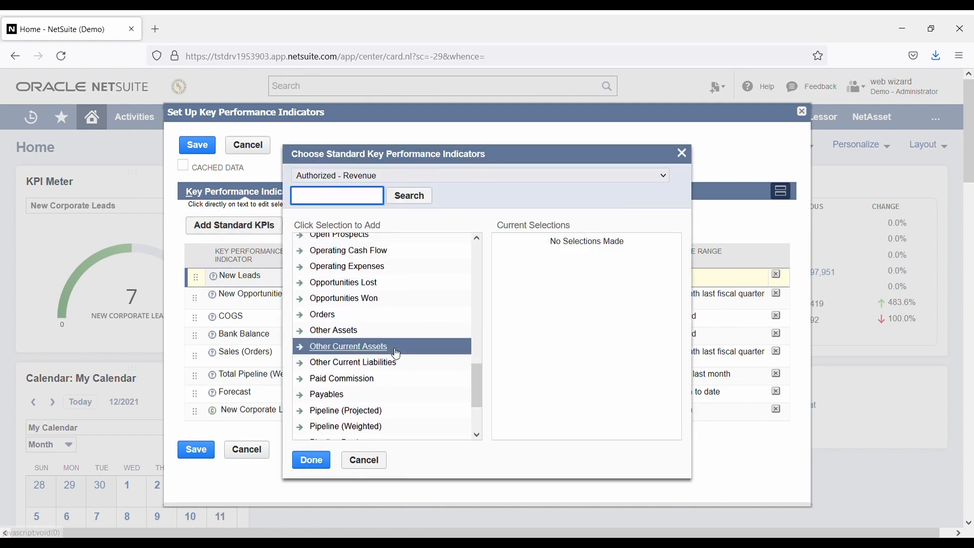
click(339, 396)
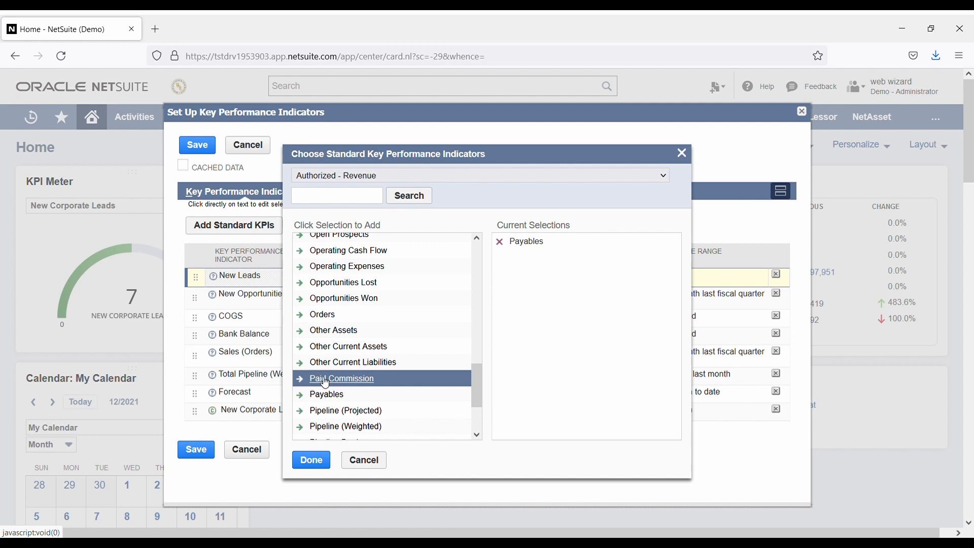
click(323, 460)
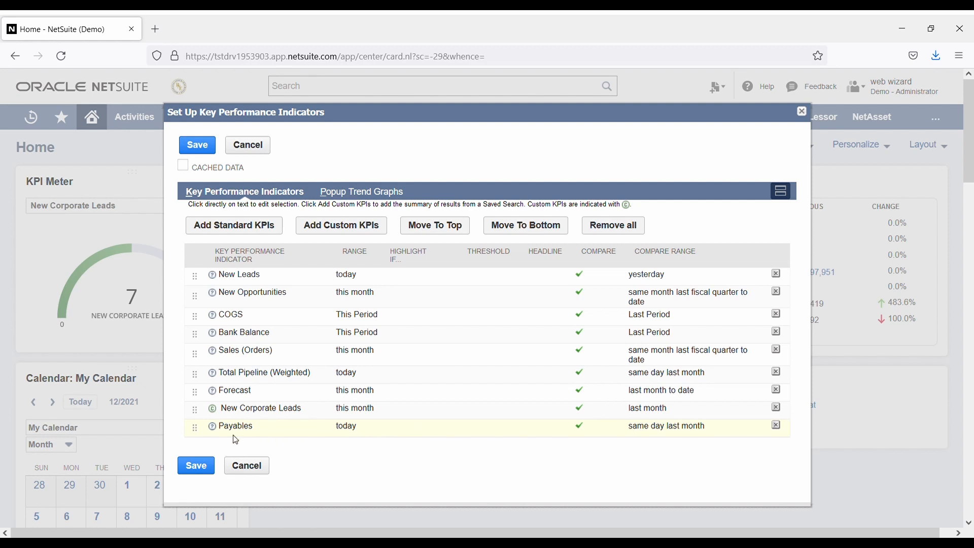
click(203, 148)
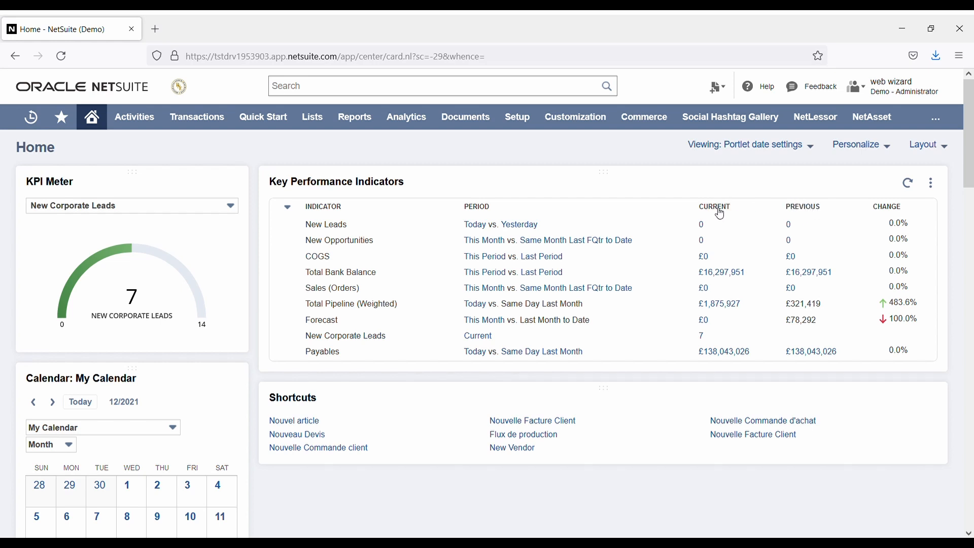
Step: Reopen the Key Performance Indicators setup and try to set the New Leads range to this month
click(931, 183)
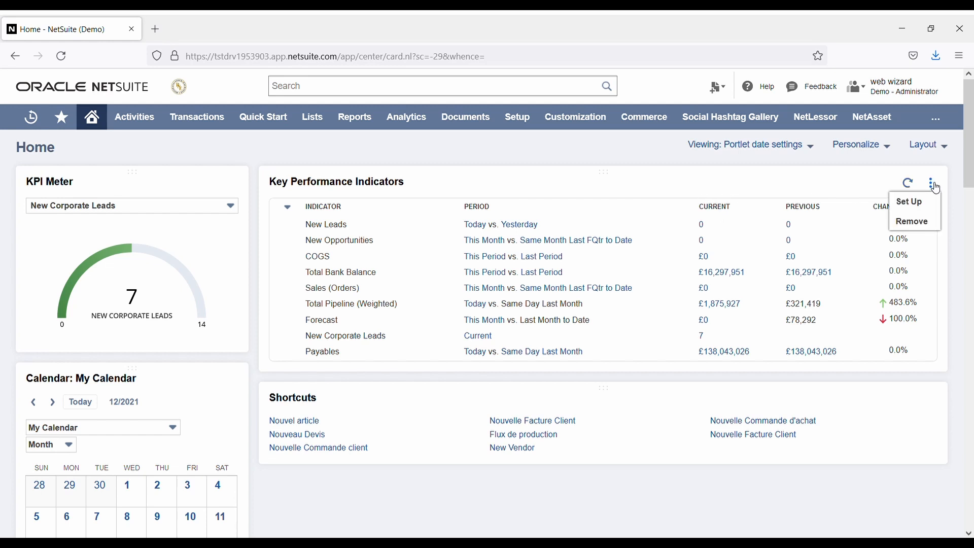
click(917, 202)
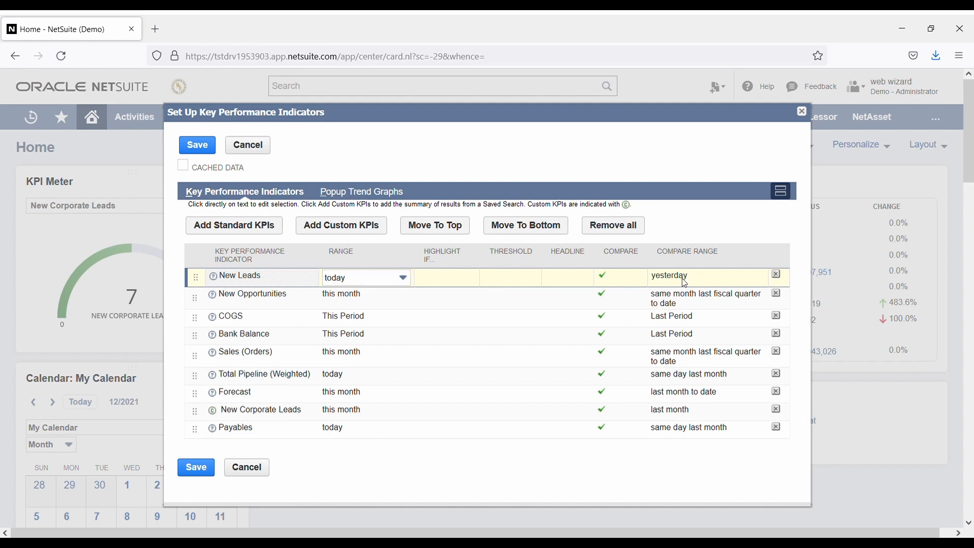
click(404, 279)
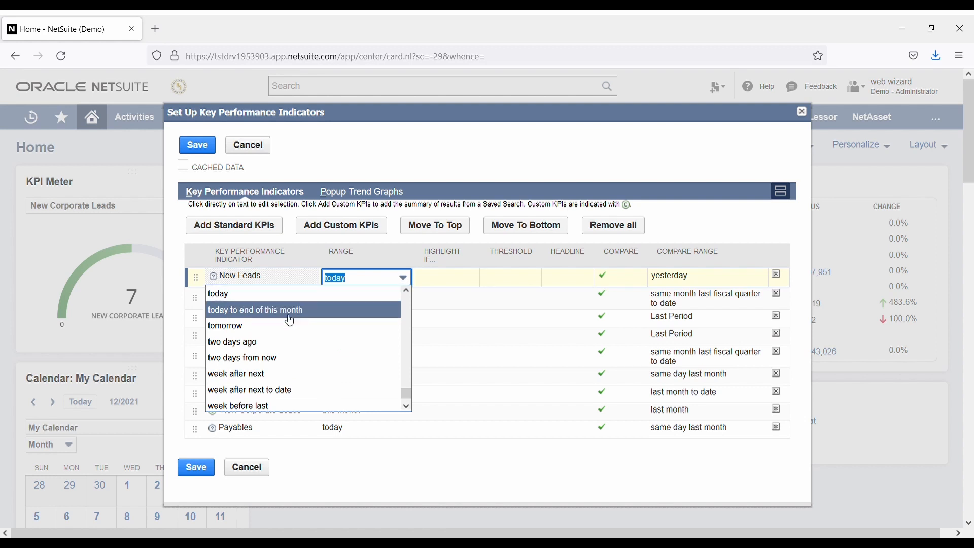
scroll(315, 368, down, 1)
scroll(315, 369, up, 5)
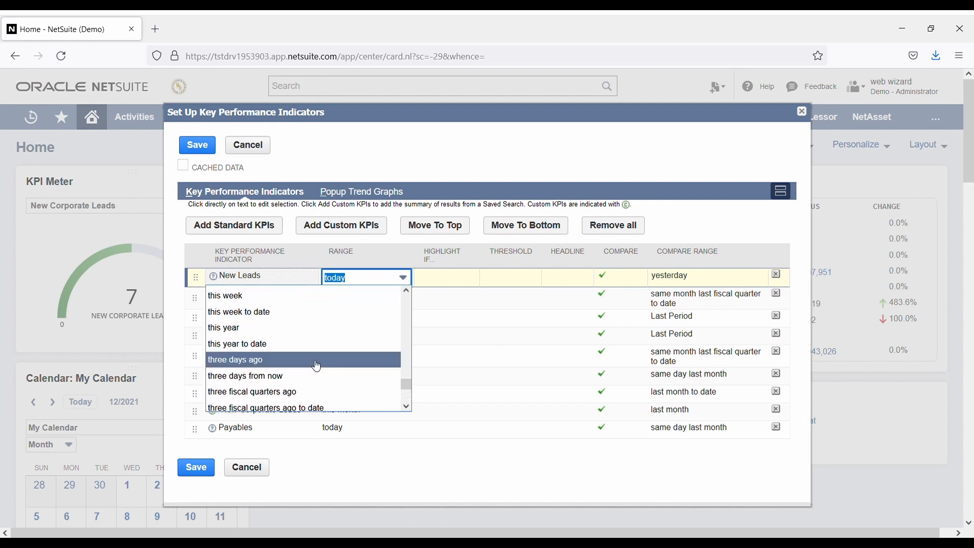
click(260, 308)
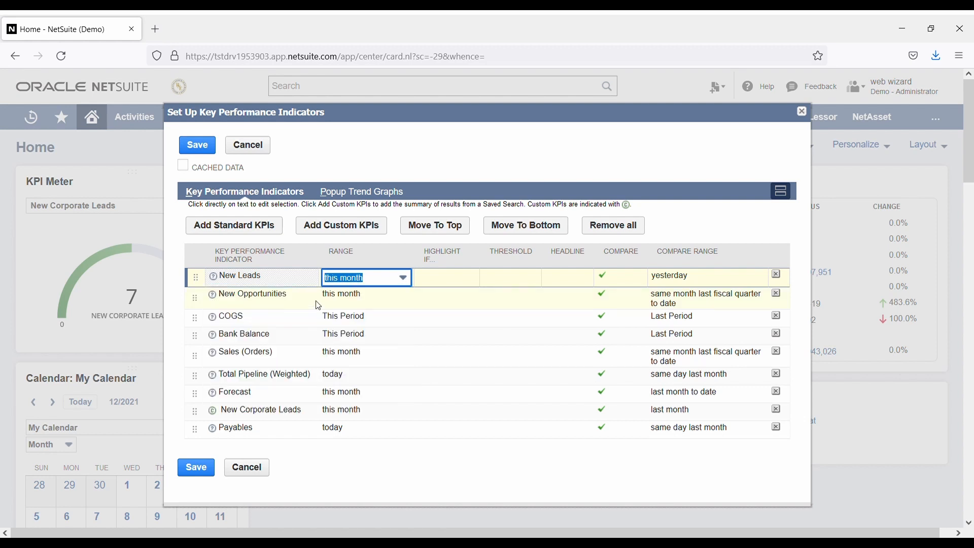
Step: Set the New Leads compare range to last month and save the Key Performance Indicators setup
click(704, 280)
click(670, 277)
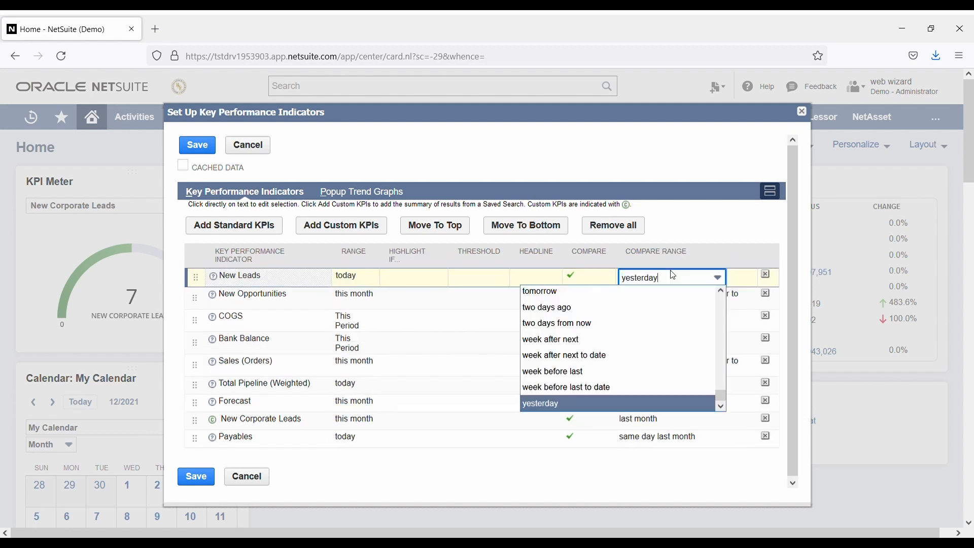
scroll(631, 335, up, 10)
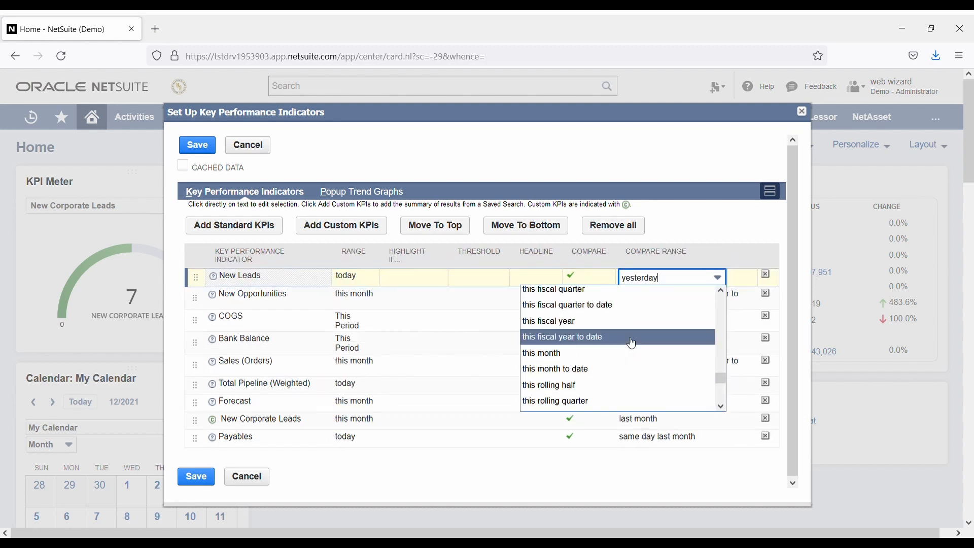
scroll(632, 342, up, 15)
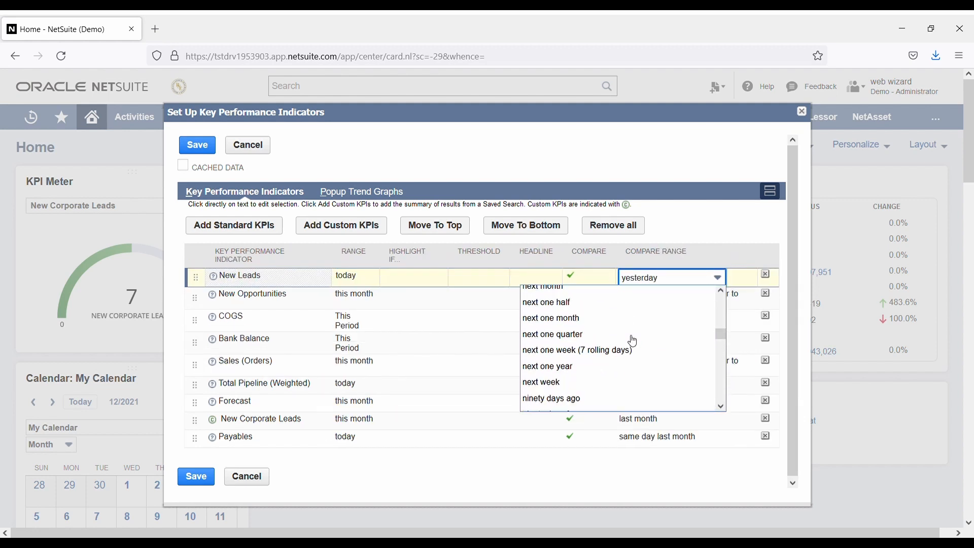
scroll(632, 340, up, 3)
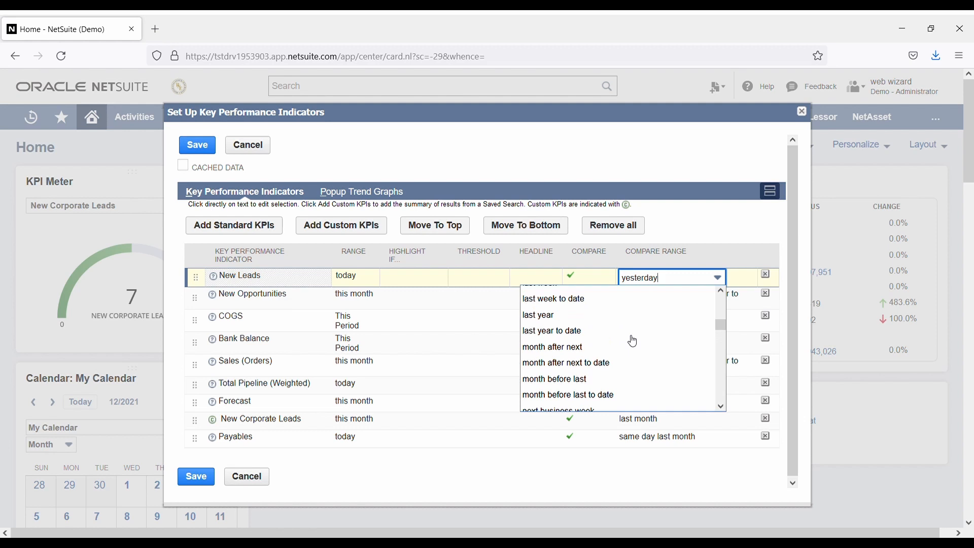
scroll(632, 341, up, 4)
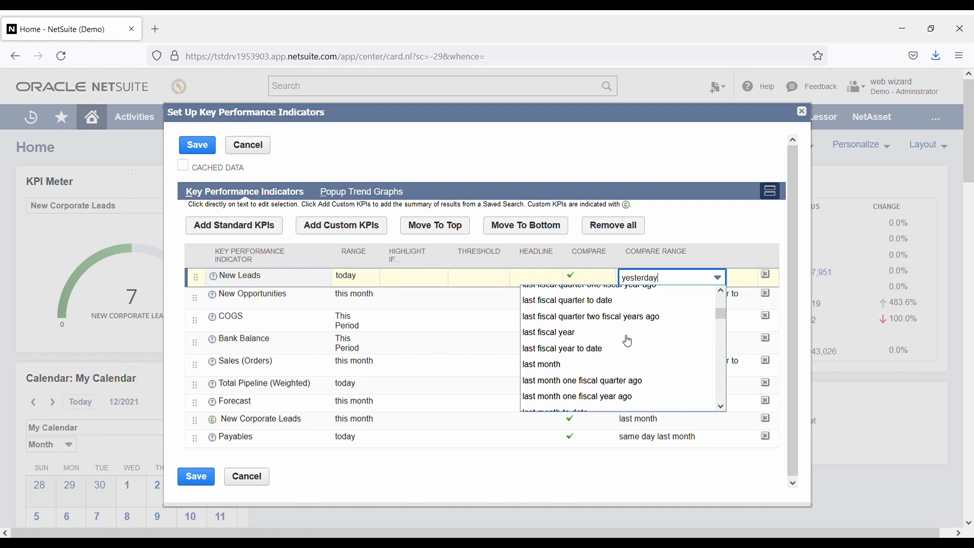
click(573, 364)
click(687, 231)
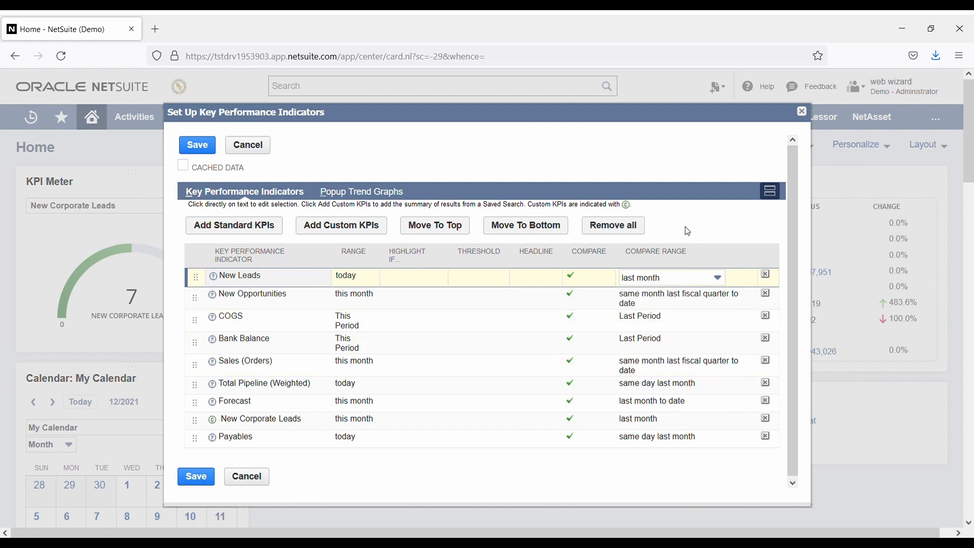
click(196, 476)
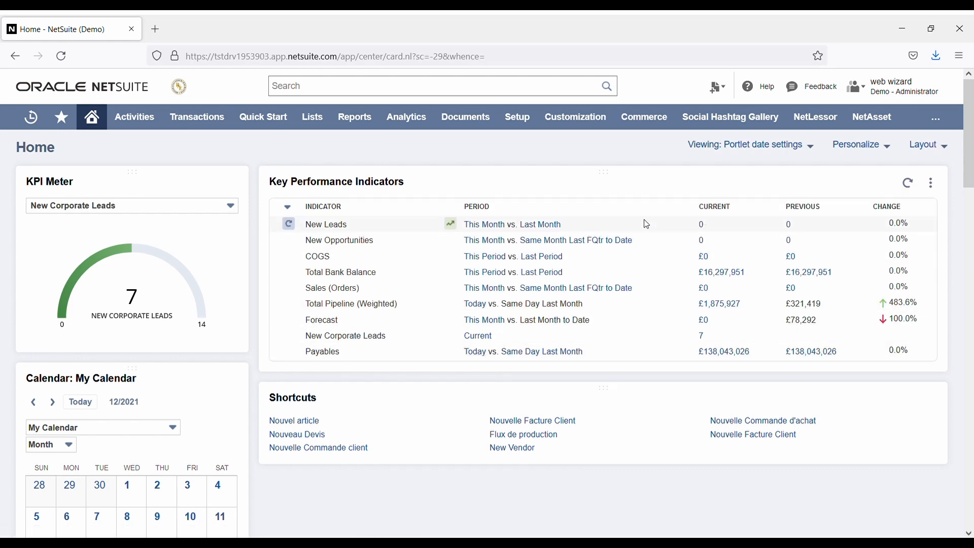
Step: View the trend graphs of New Leads and Total Bank Balance, showing the bank balance as horizontal bars, and close them
click(451, 226)
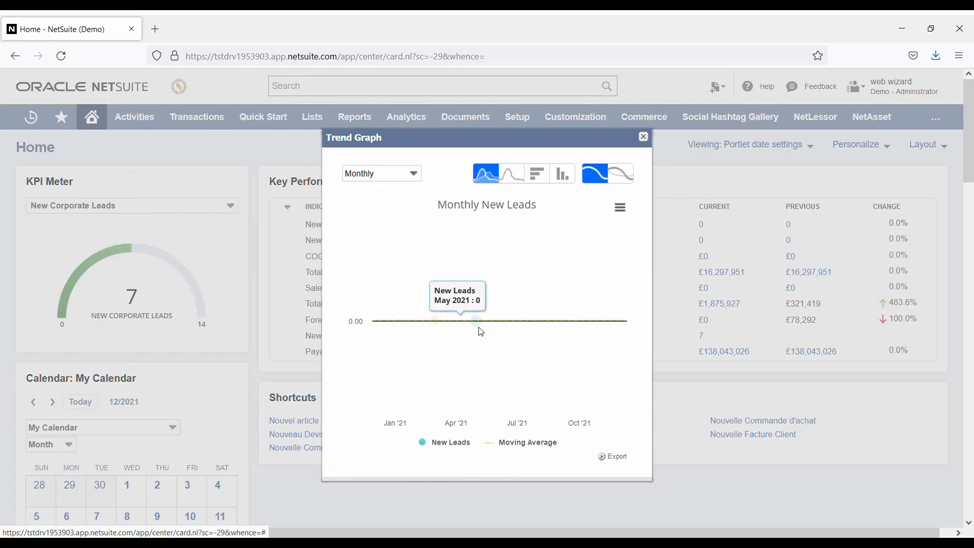
click(643, 137)
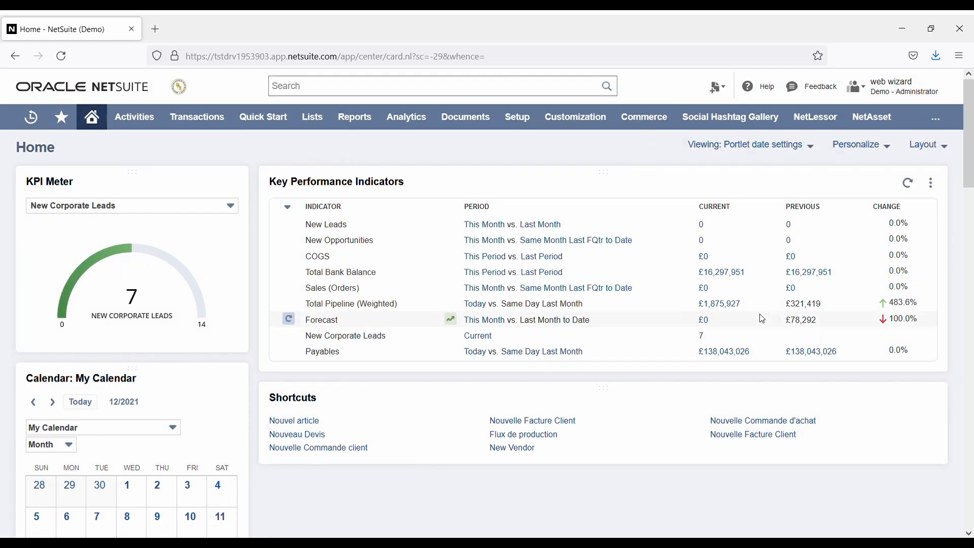
click(451, 273)
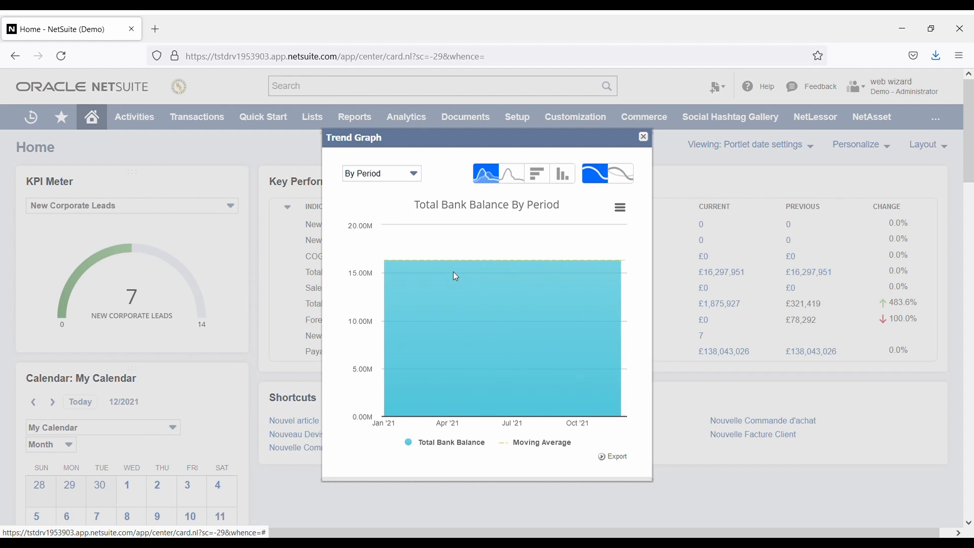
click(514, 177)
click(538, 178)
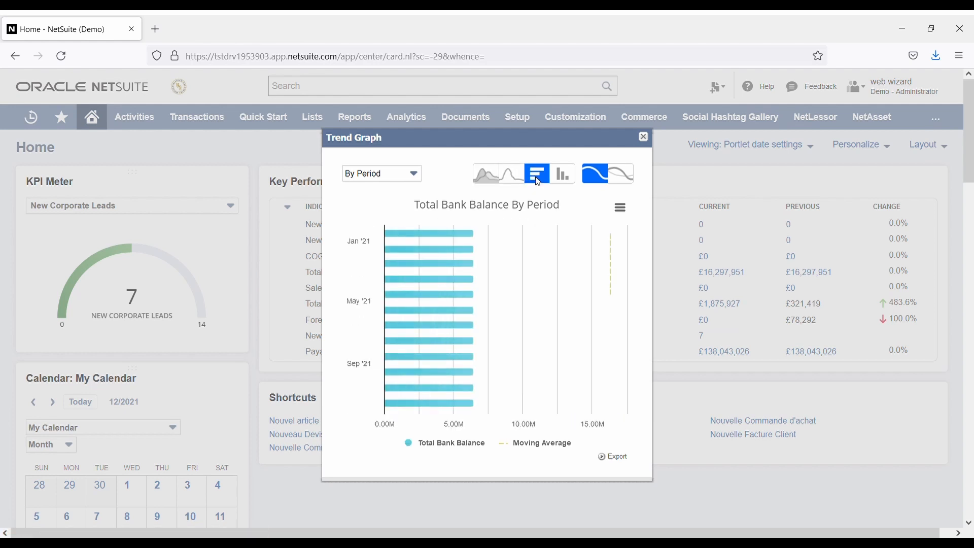
click(645, 137)
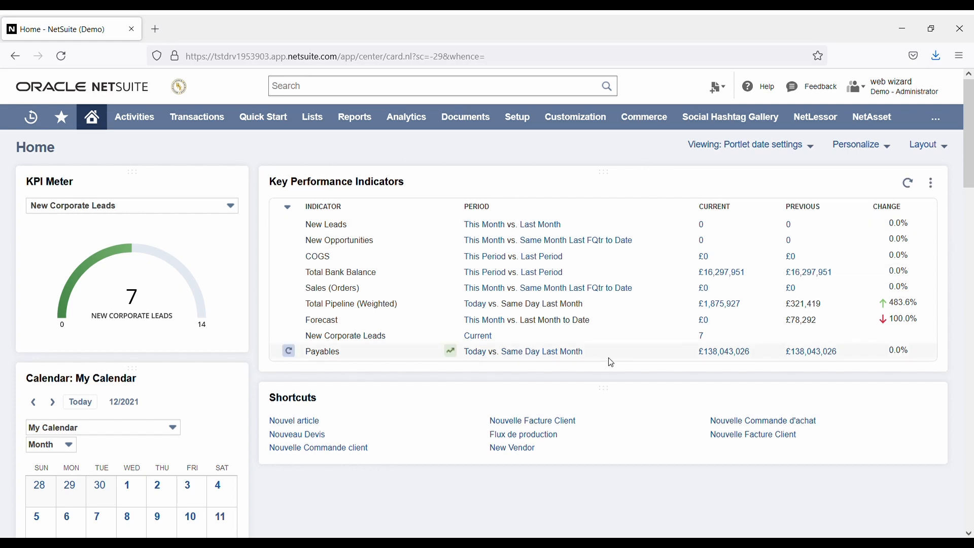
Step: Remove the Key Performance Indicators portlet from the Home dashboard
click(933, 184)
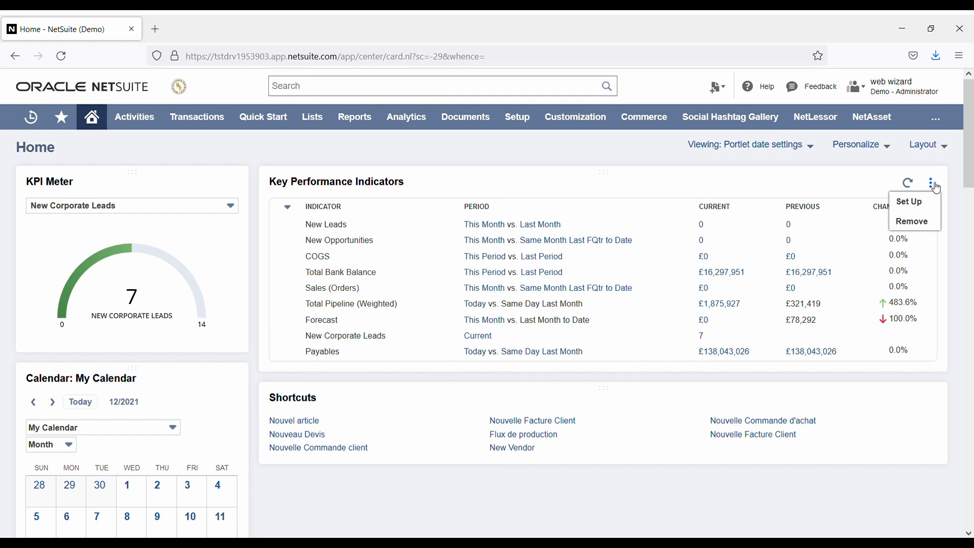
mouse_move(934, 185)
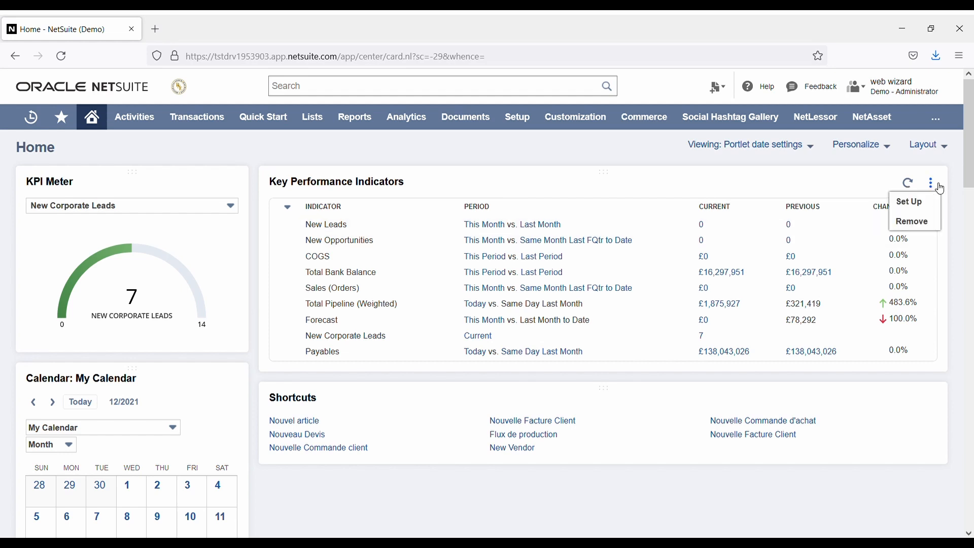
click(921, 227)
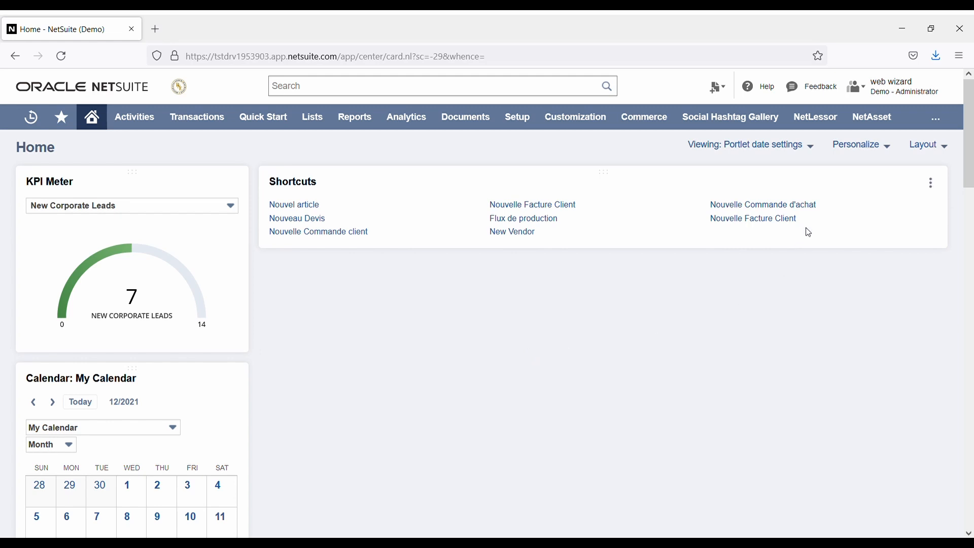
Step: Add the Key Performance Indicators portlet back to the dashboard from the standard content and close the personalization palette
click(863, 146)
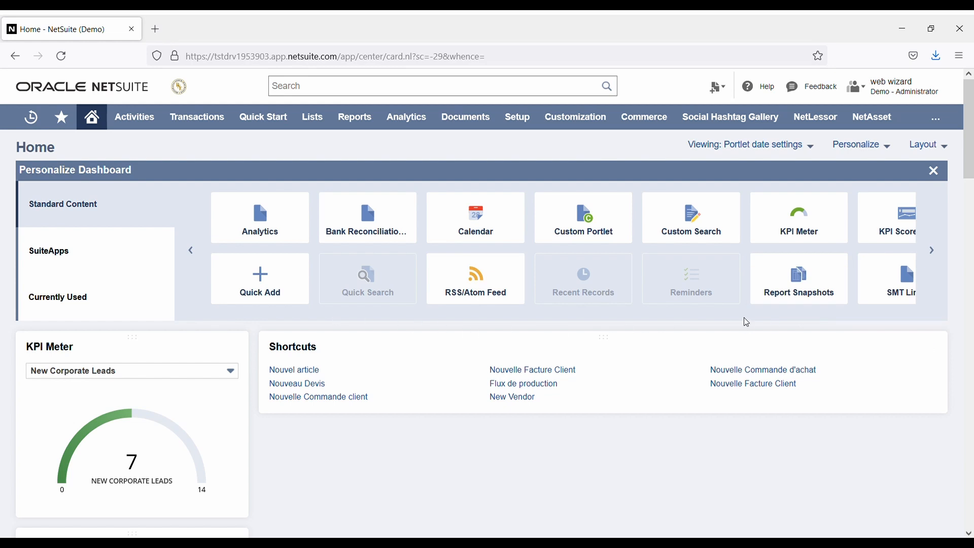
click(933, 251)
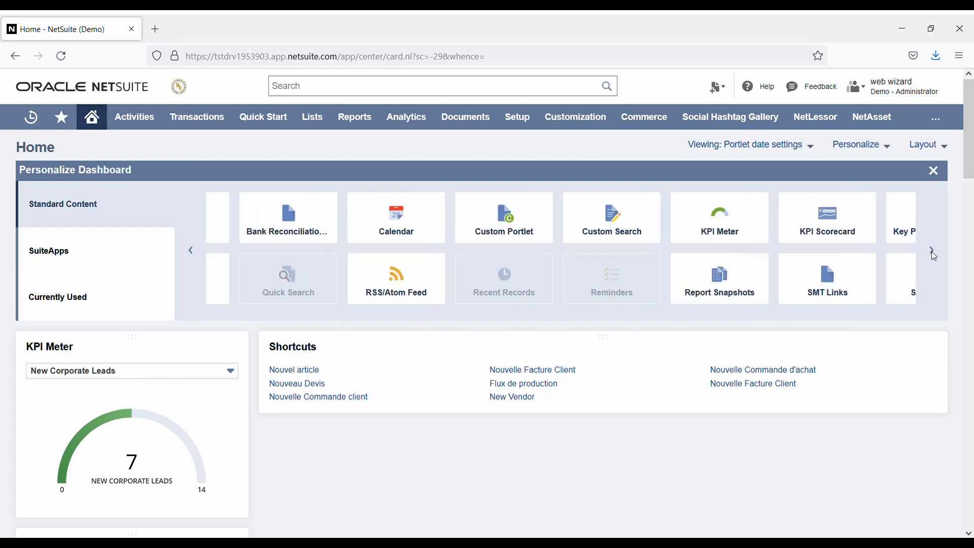
click(932, 251)
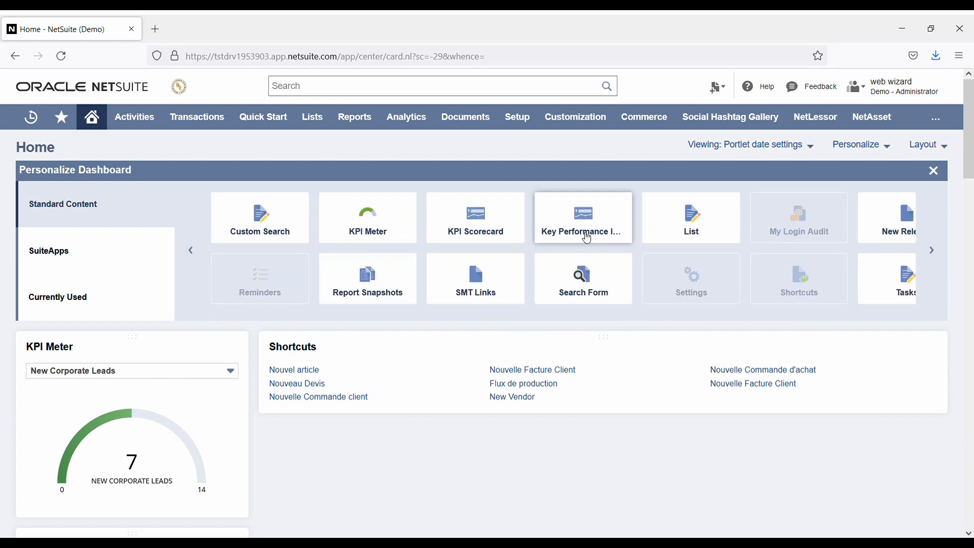
click(587, 237)
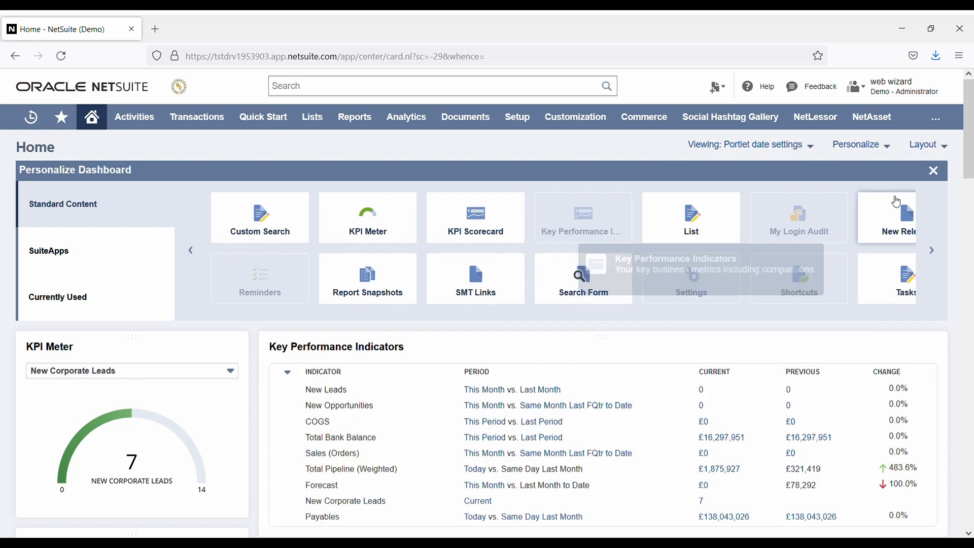
click(934, 170)
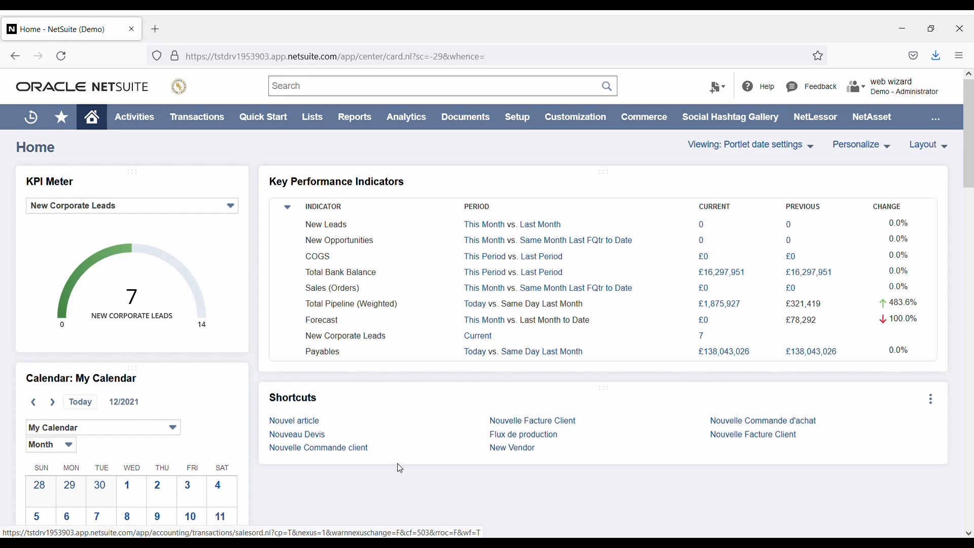
Step: Move the Reminders portlet up within the narrow column so it sits directly below the KPI Meter
scroll(399, 479, down, 4)
scroll(398, 476, down, 5)
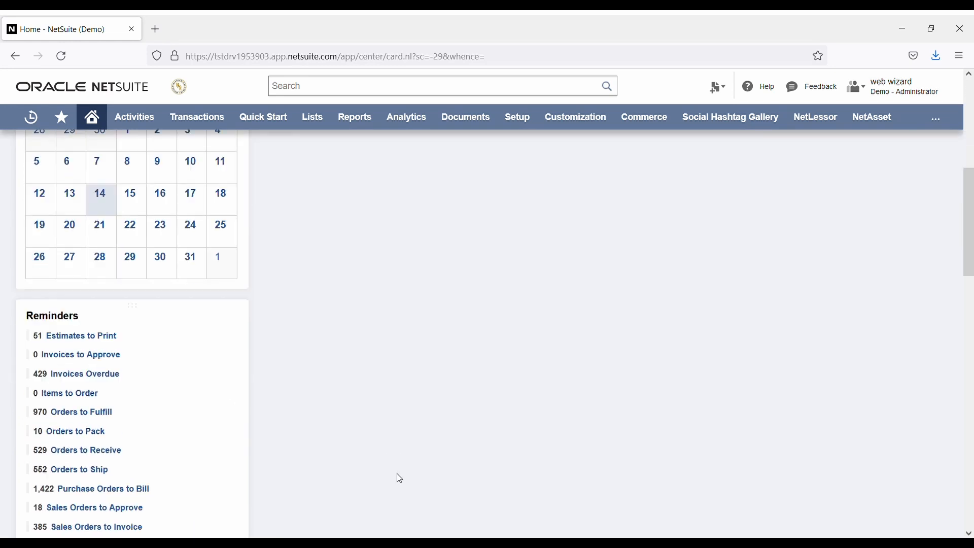
scroll(382, 465, up, 4)
drag(156, 416, 393, 347)
drag(143, 402, 326, 215)
scroll(193, 334, up, 5)
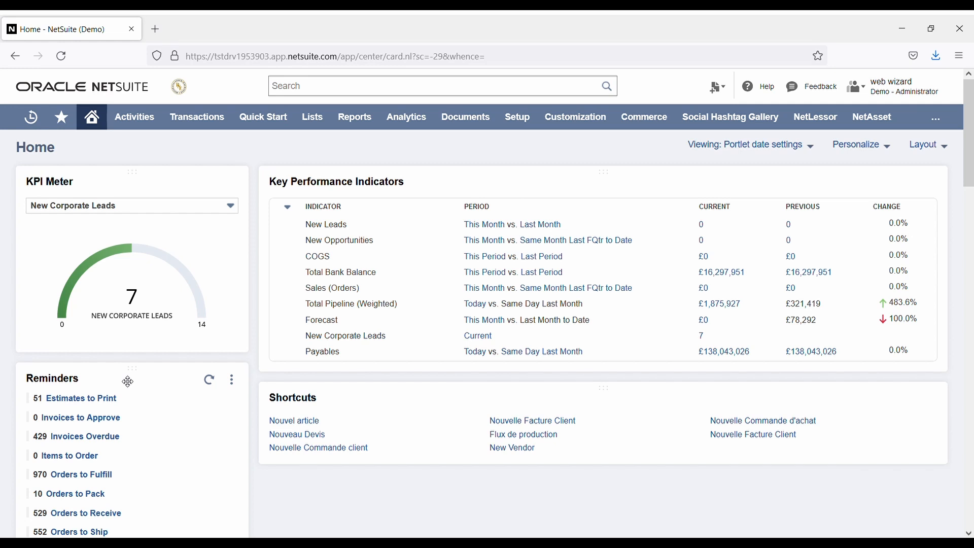
Step: Try the Reminders portlet in both columns, finally placing it in the wide column above Key Performance Indicators
drag(127, 382, 383, 351)
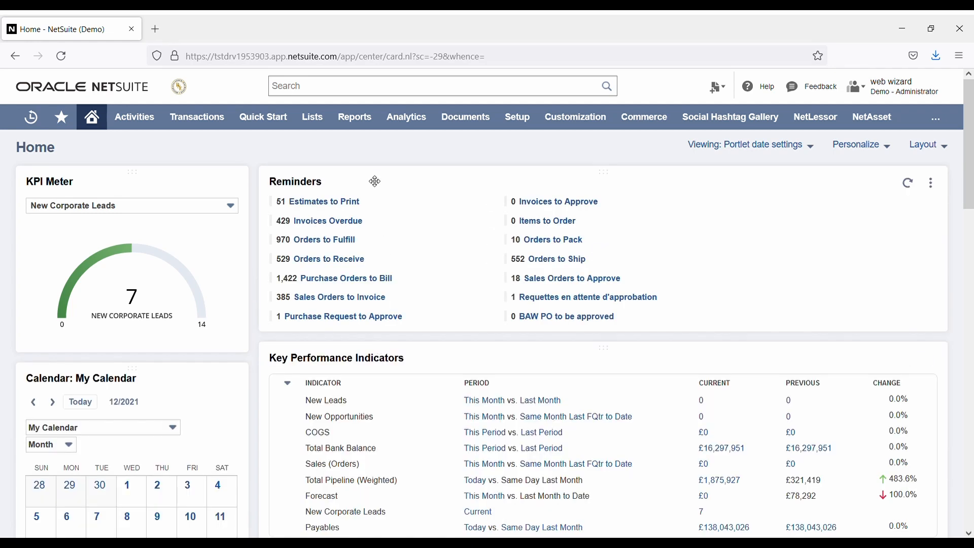
drag(376, 180, 131, 227)
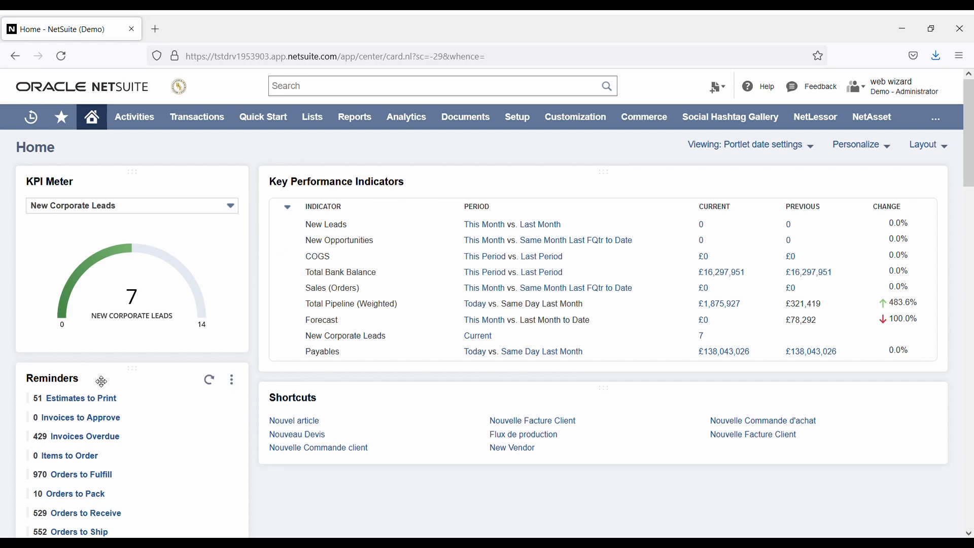
drag(101, 381, 398, 196)
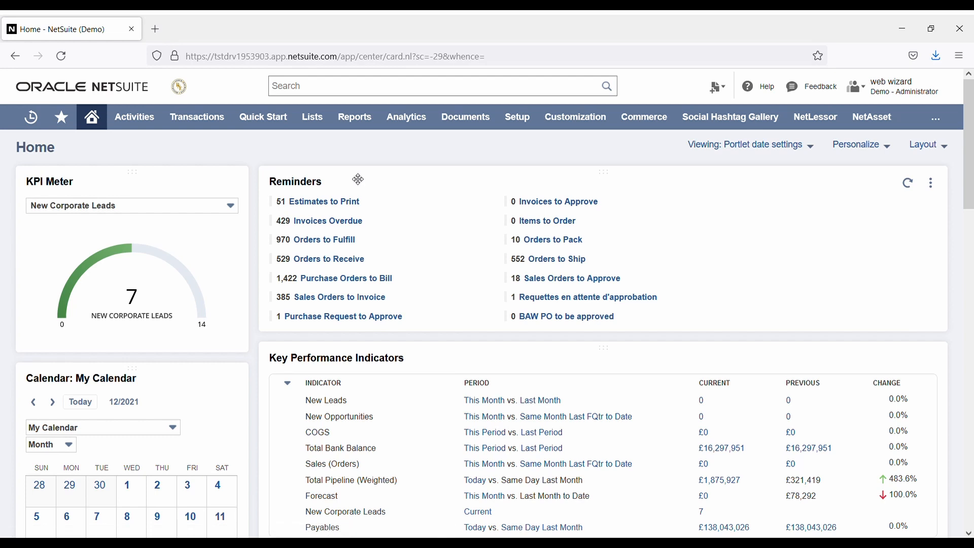
Step: Move the Settings portlet up the narrow column to directly below the KPI Meter, above the calendar
click(233, 183)
scroll(299, 328, down, 1)
scroll(297, 327, down, 15)
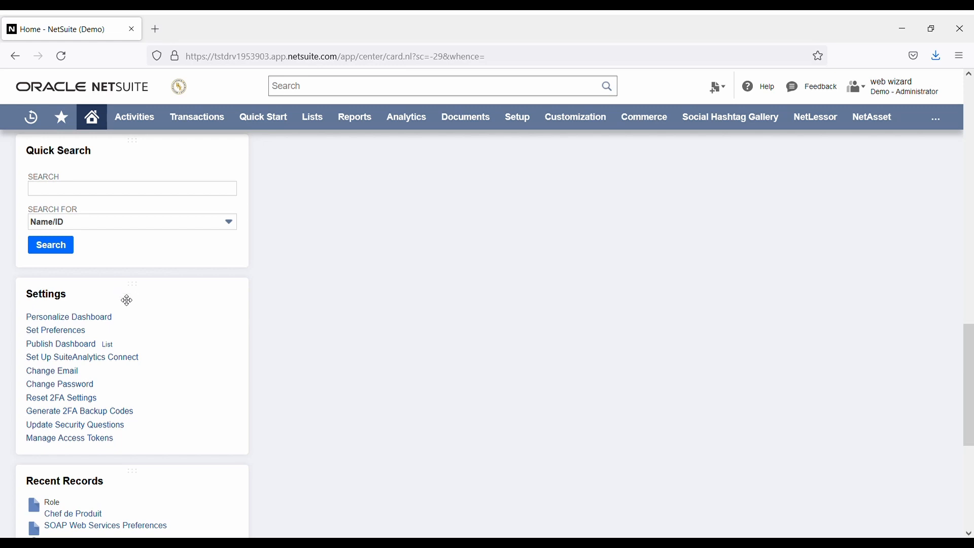
drag(109, 294, 121, 254)
scroll(419, 265, up, 10)
scroll(122, 254, up, 3)
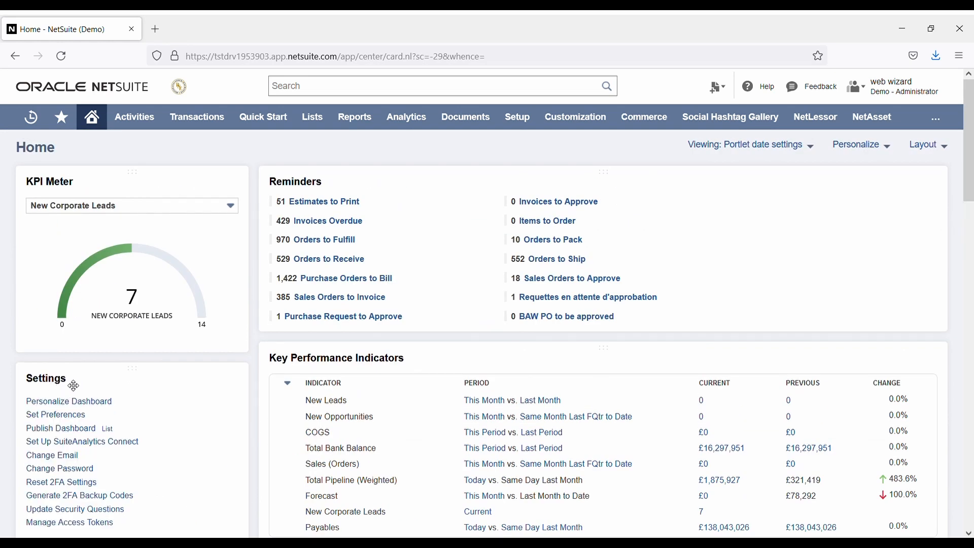
Step: Start publishing the dashboard from the Settings portlet and name it Dashboard DG
scroll(61, 376, down, 2)
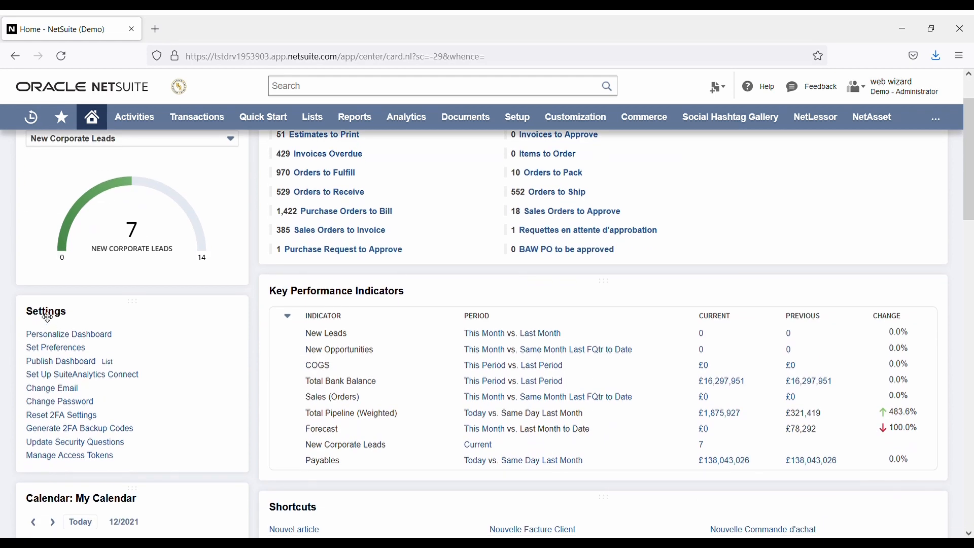
click(60, 365)
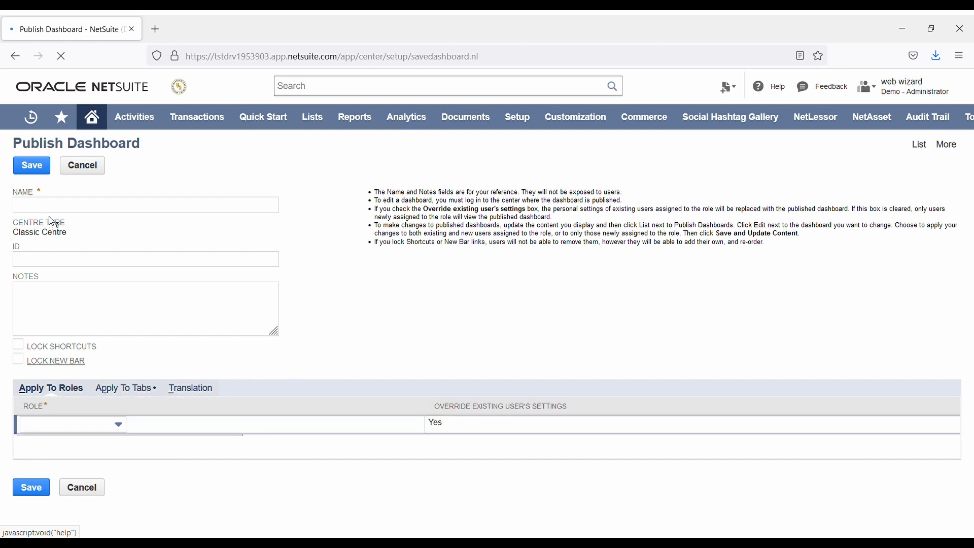
click(72, 208)
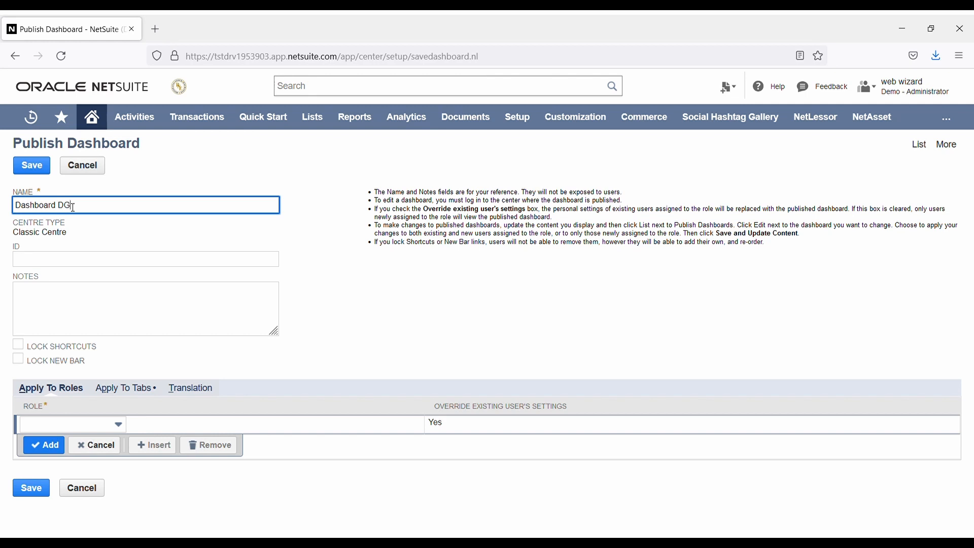
Step: Choose Content Delivery Administrator as the role to apply the dashboard to, and highlight the centre type value
click(90, 425)
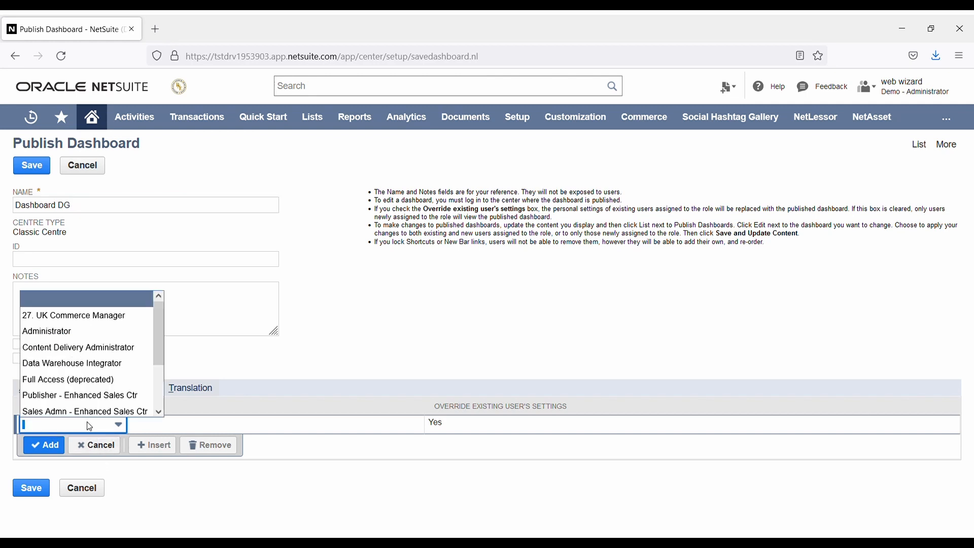
click(62, 356)
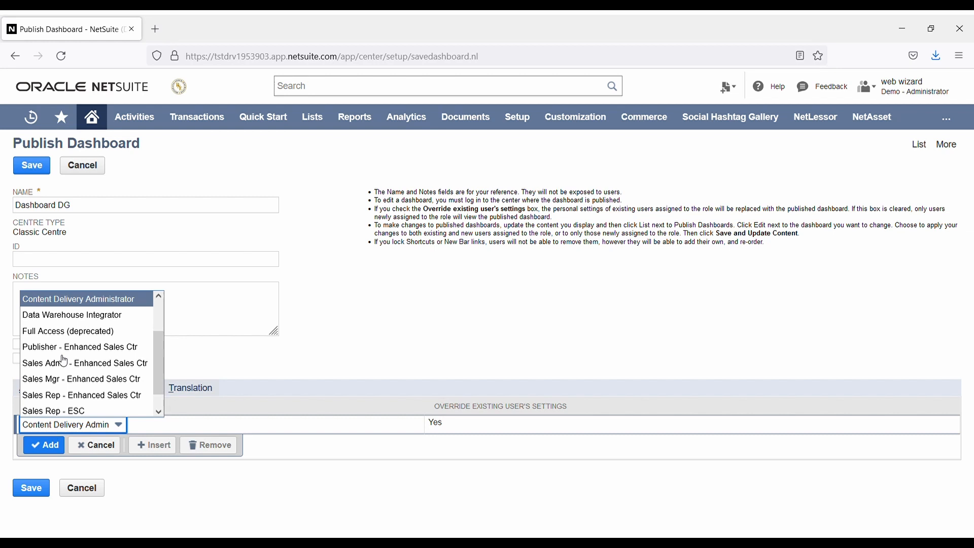
scroll(79, 370, up, 1)
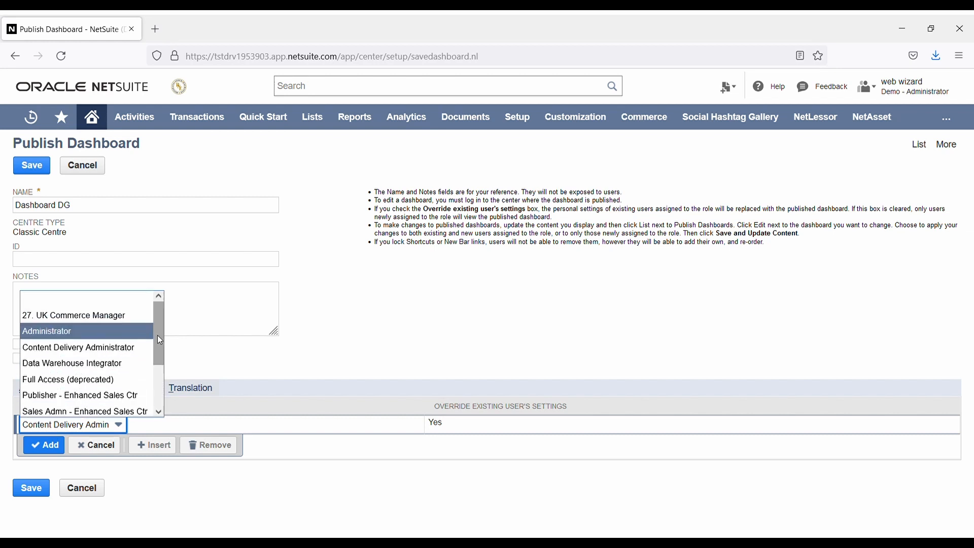
mouse_move(159, 335)
mouse_down()
mouse_move(154, 380)
mouse_move(156, 342)
mouse_up()
click(372, 306)
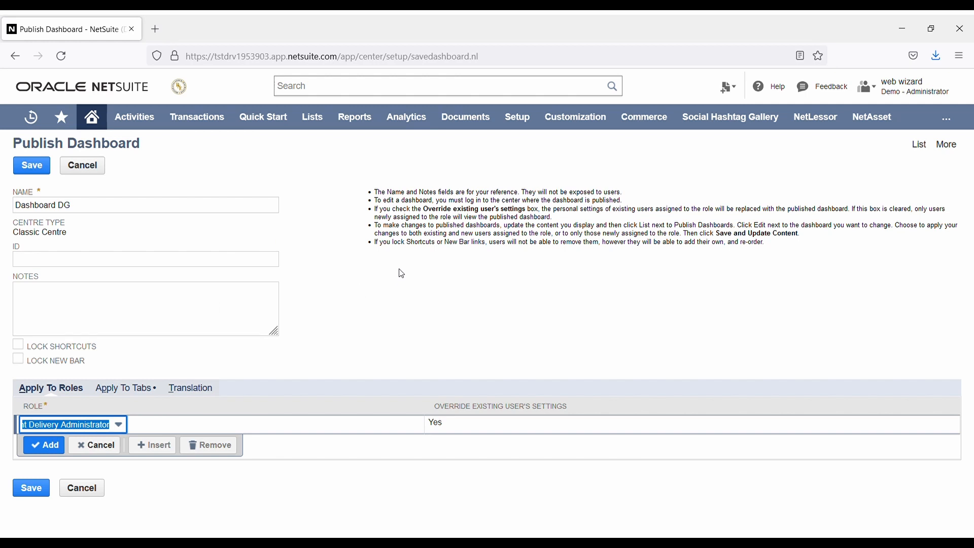
drag(69, 238, 13, 240)
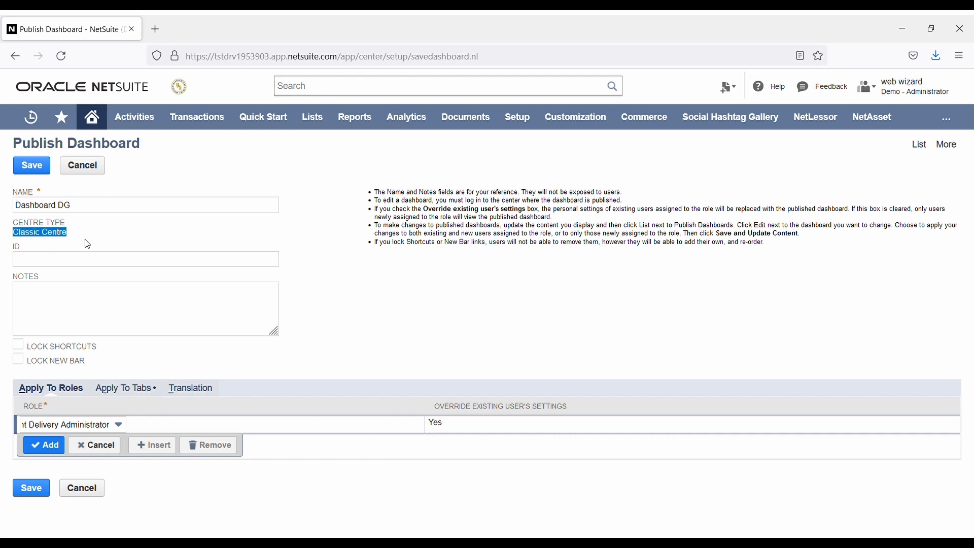
Step: Examine the centre type assigned to Dashboard DG on the publishing form
drag(81, 239, 19, 240)
click(137, 238)
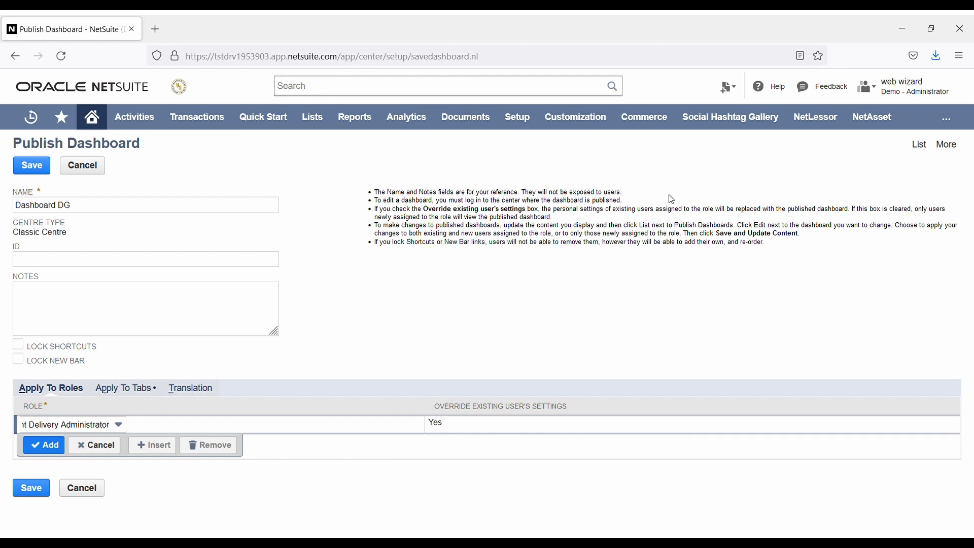
drag(69, 240, 14, 239)
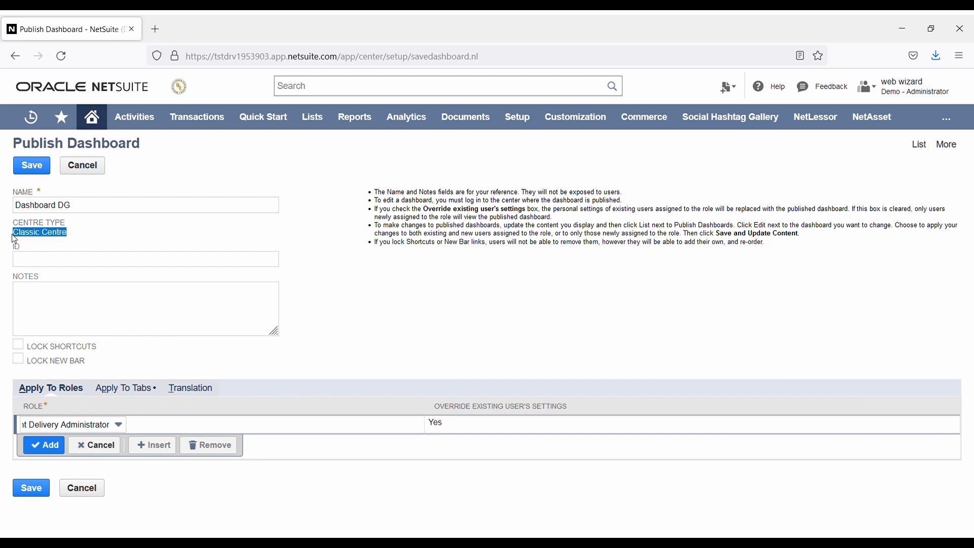
click(154, 242)
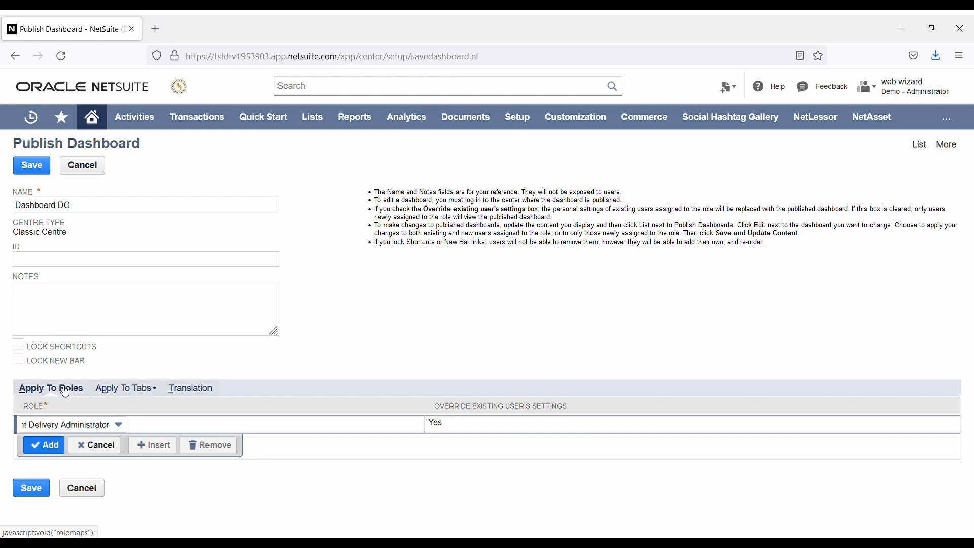
click(96, 208)
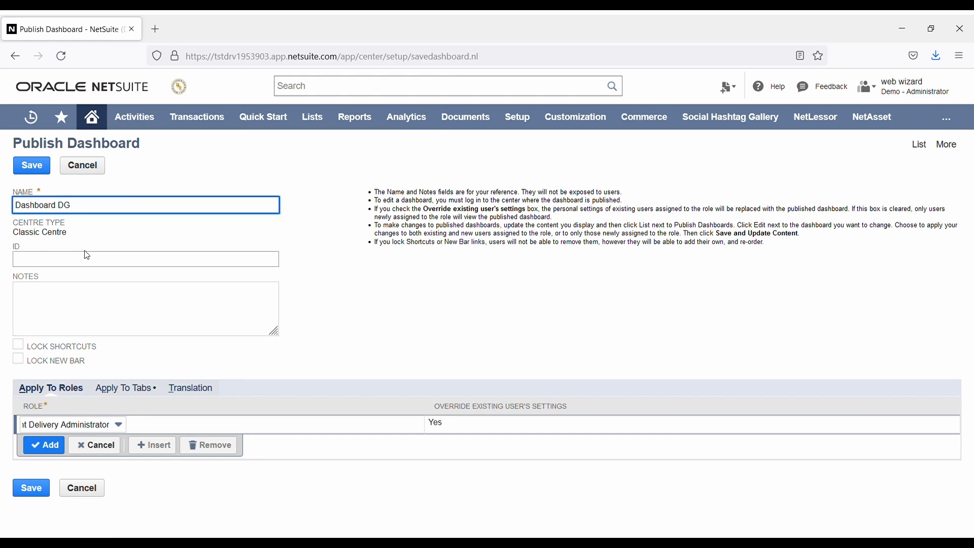
drag(94, 246, 21, 240)
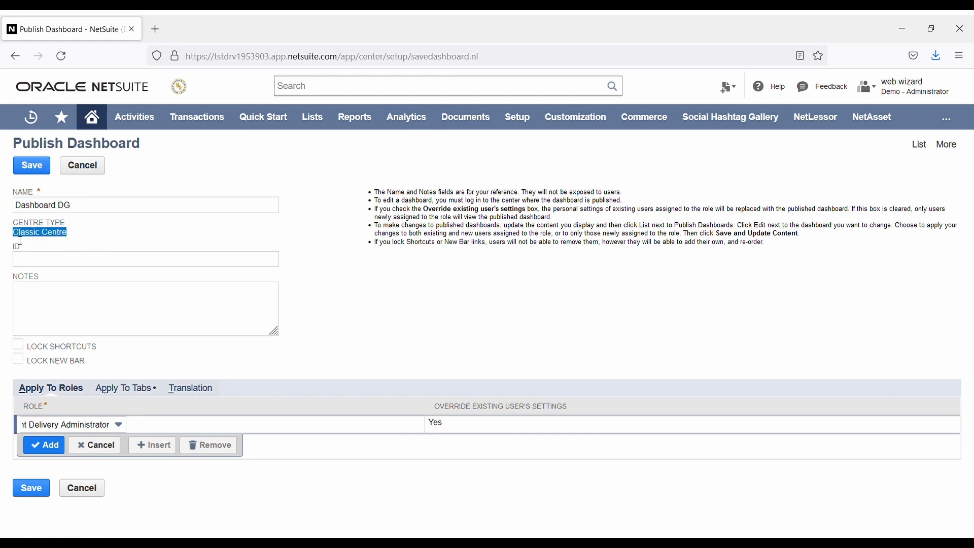
click(145, 239)
Step: Add the role Sales Admn - Enhanced Sales Ctr with existing users' settings overridden, and choose Content Delivery Administrator as the second role
click(76, 428)
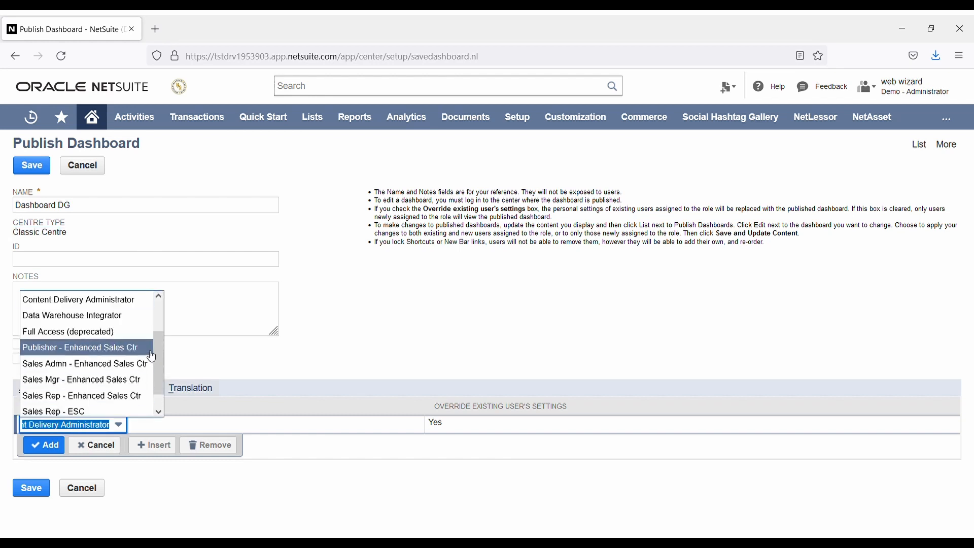
click(84, 367)
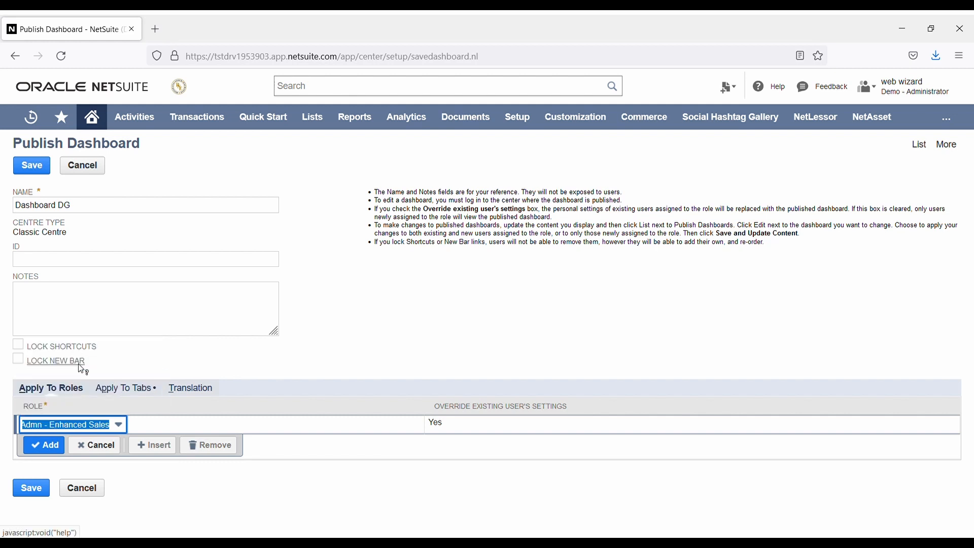
click(464, 428)
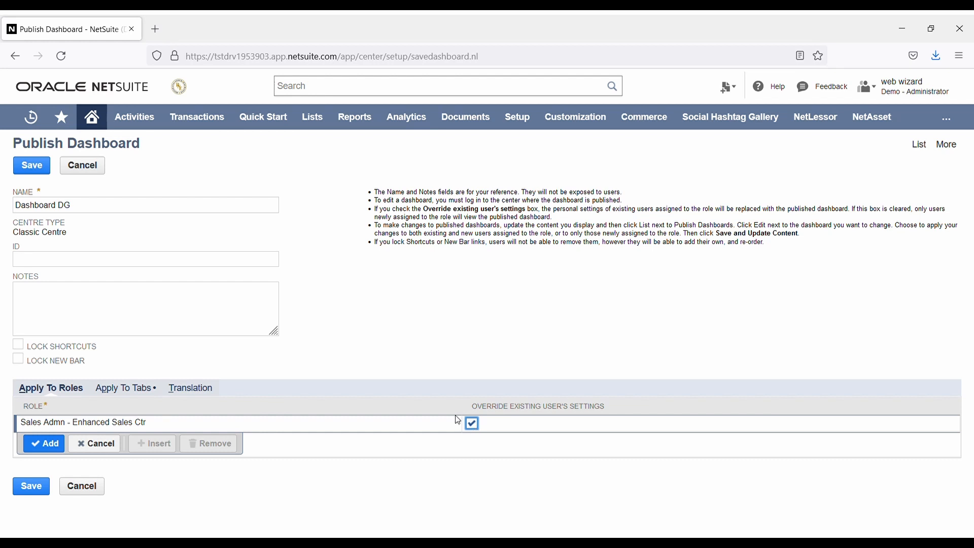
click(47, 444)
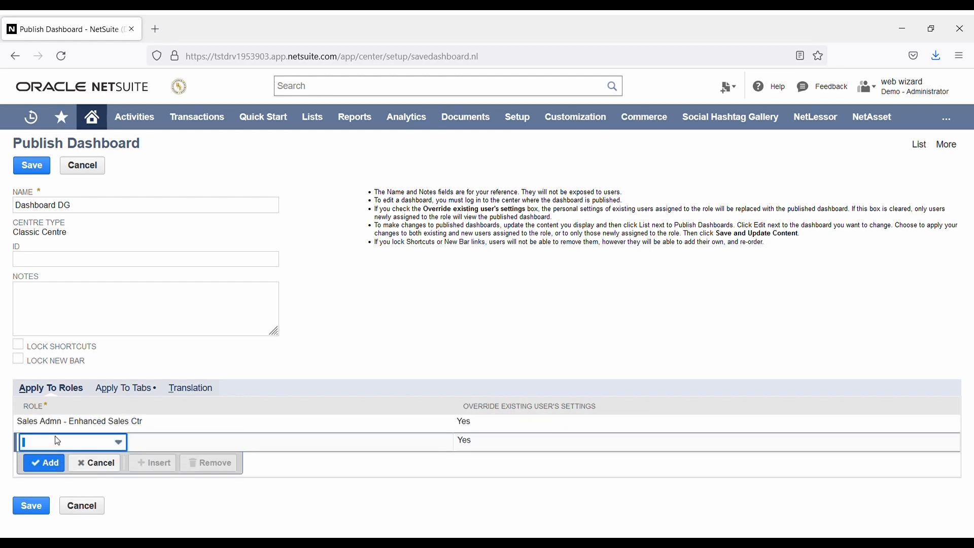
click(58, 443)
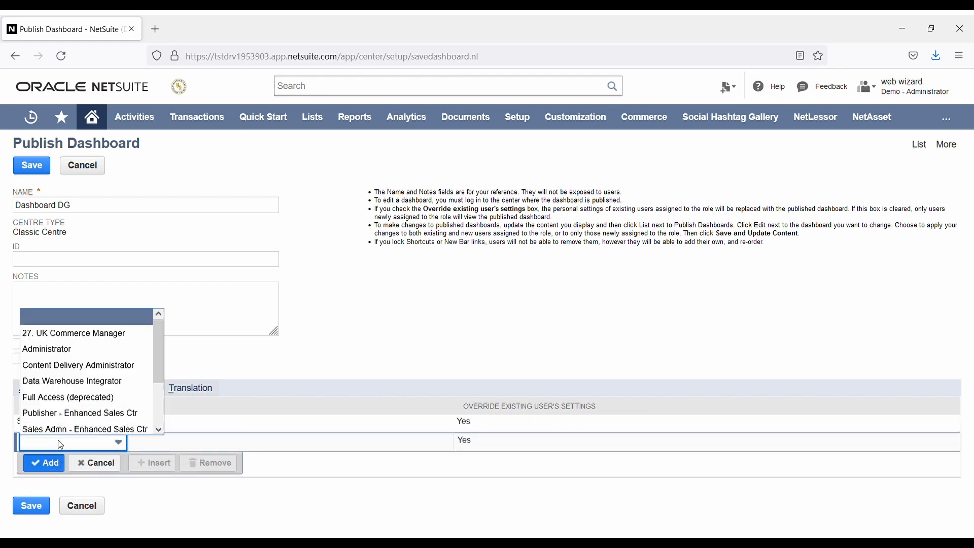
click(81, 368)
click(127, 334)
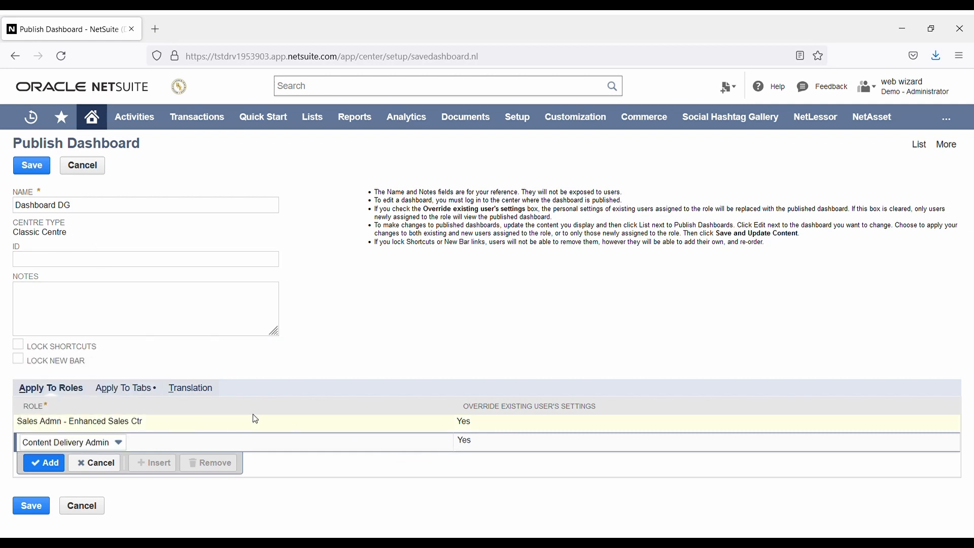
Step: Mark the Home tab as the one the dashboard is applied to, leaving its mode Unlocked
click(133, 392)
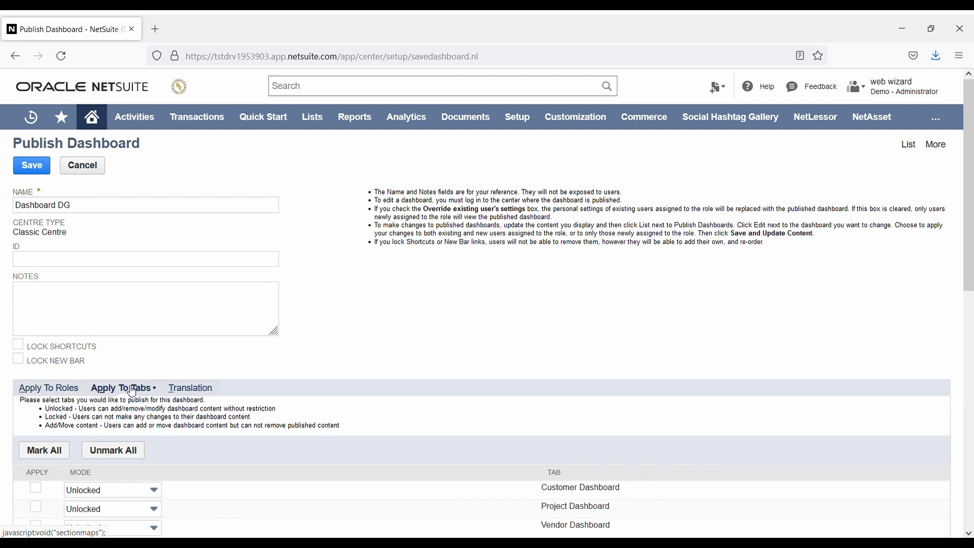
scroll(307, 436, down, 3)
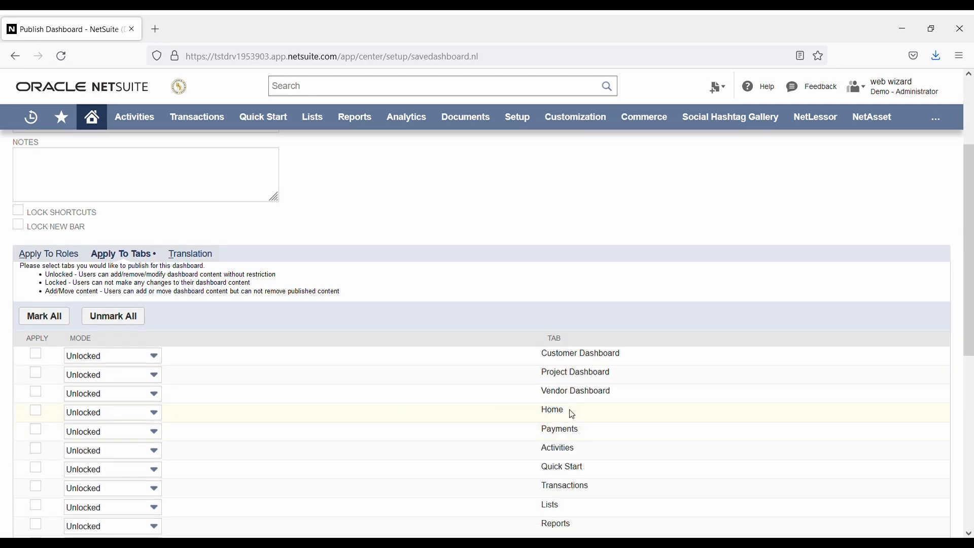
drag(572, 413, 549, 417)
click(307, 409)
click(155, 412)
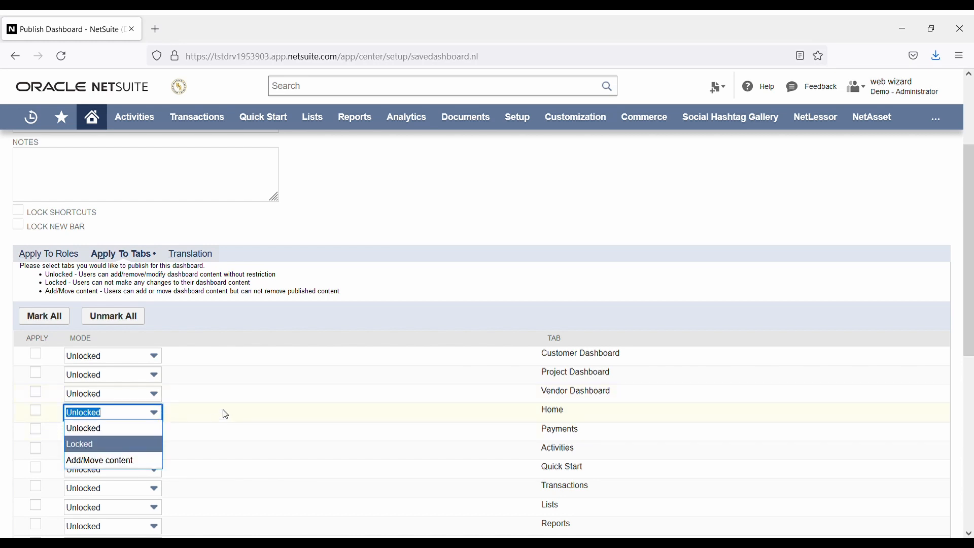
click(37, 411)
Step: Review the roles and override settings chosen for the dashboard and the Home tab marked for publishing
scroll(224, 355, up, 3)
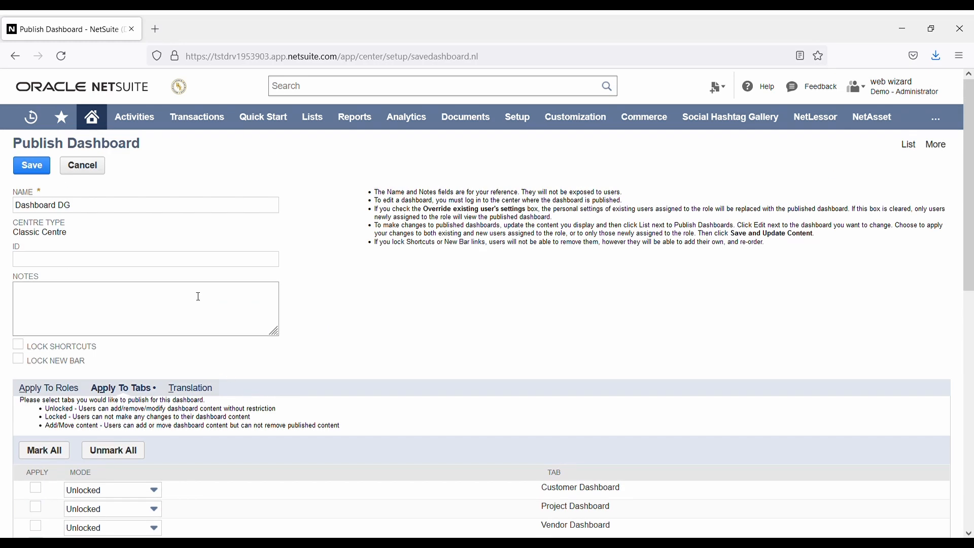
mouse_move(95, 123)
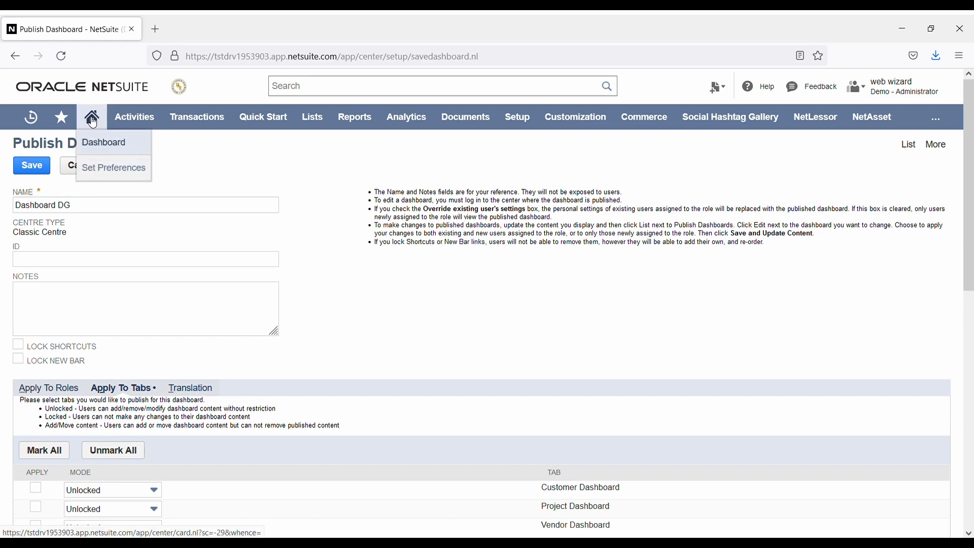
scroll(300, 352, down, 4)
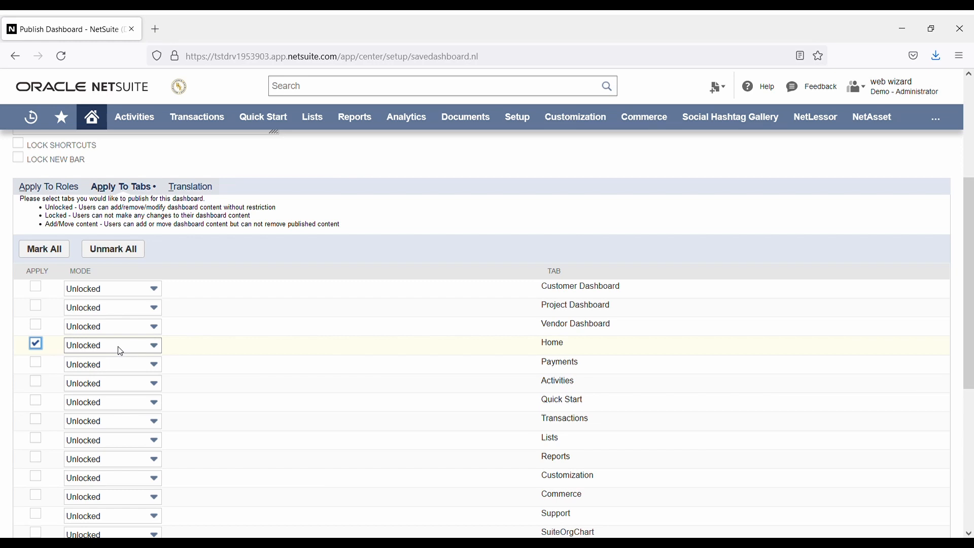
scroll(116, 254, up, 4)
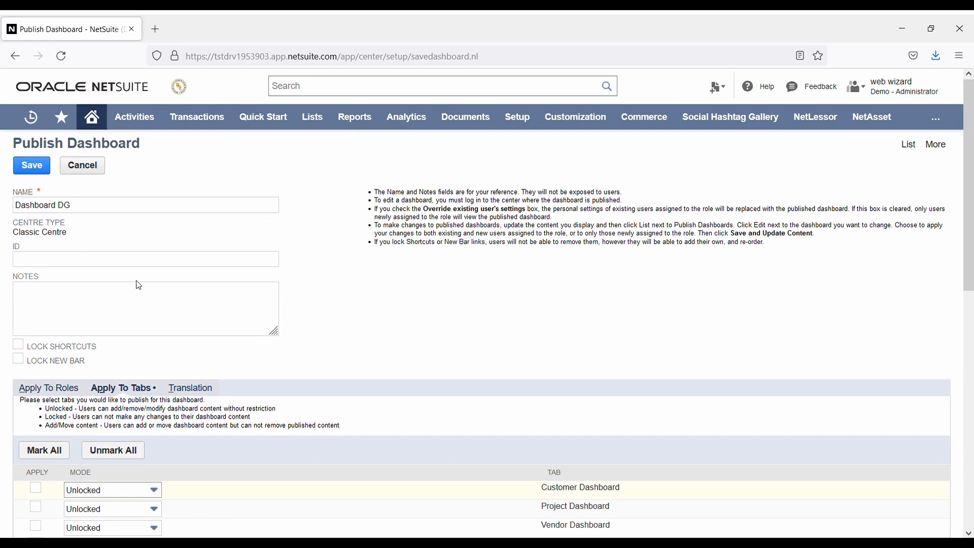
click(62, 387)
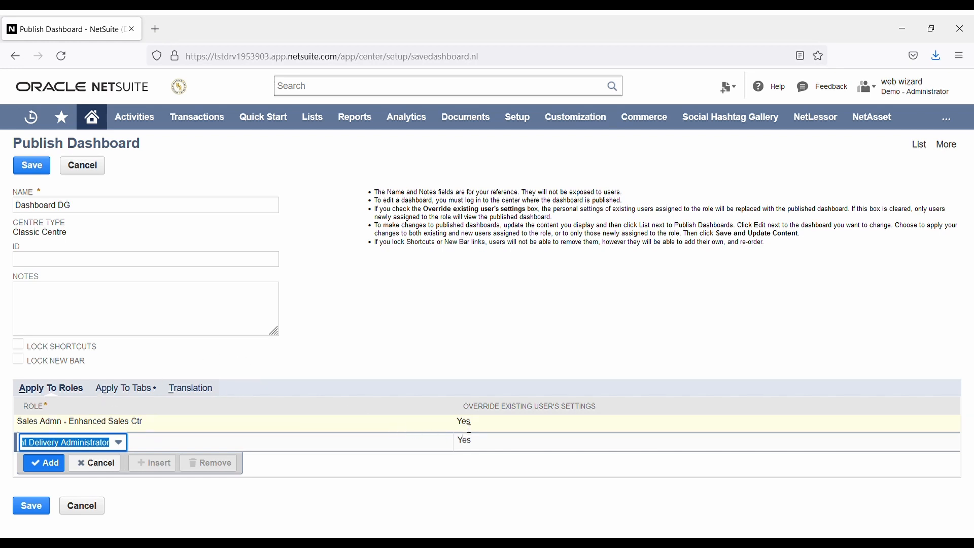
click(144, 388)
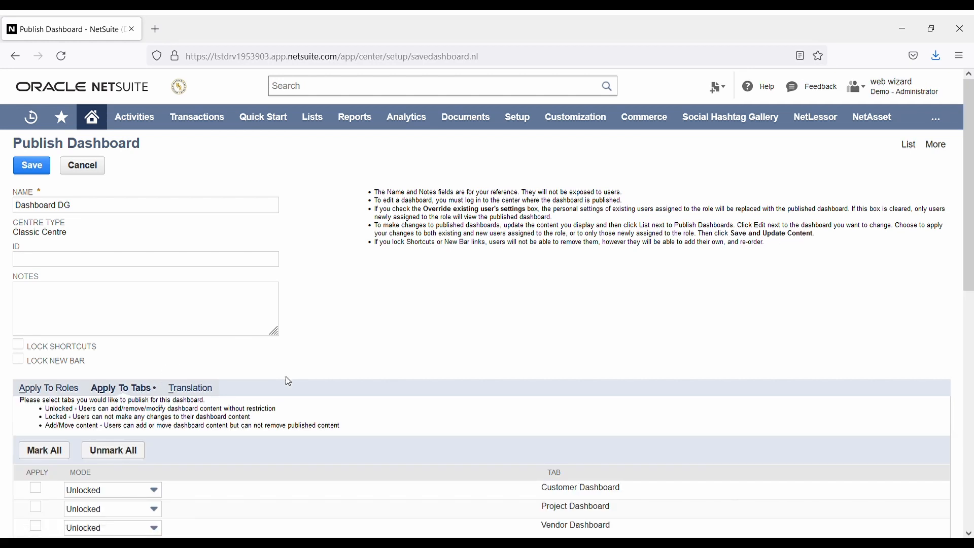
scroll(305, 375, down, 3)
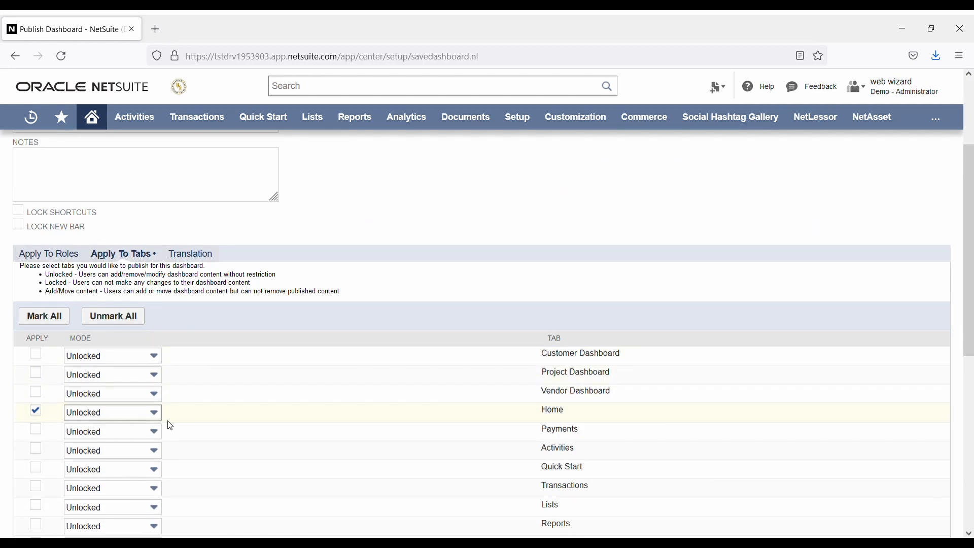
drag(570, 416, 541, 413)
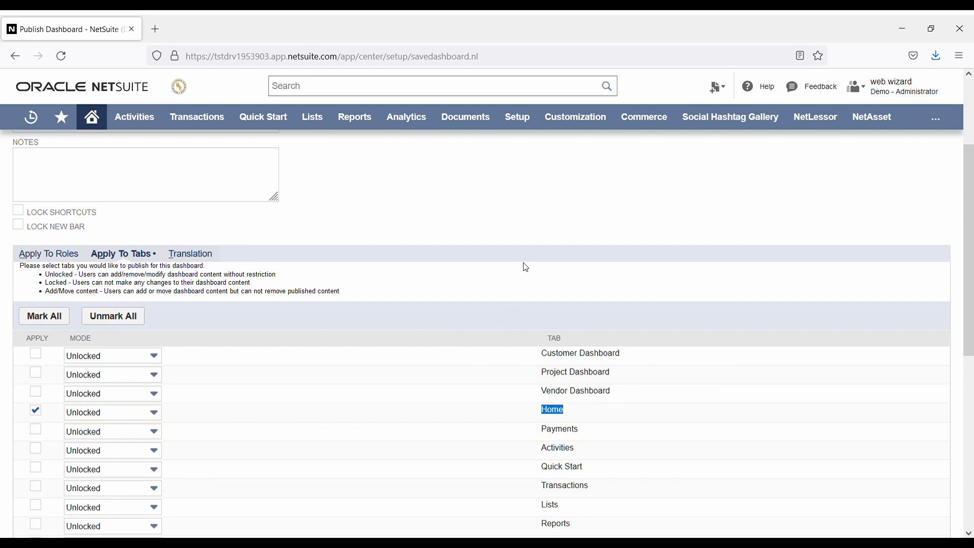
scroll(482, 271, up, 3)
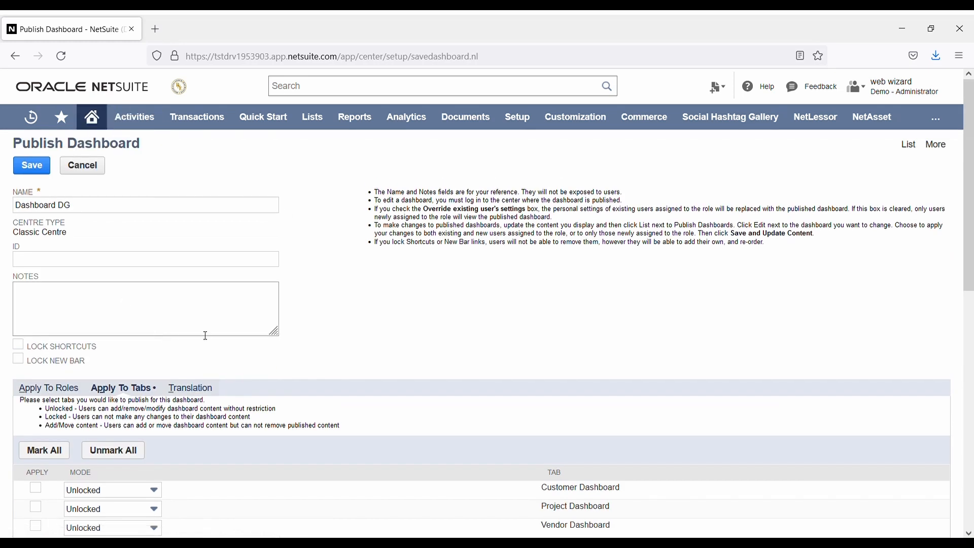
Step: Try the Locked mode for the Home tab, finally setting it to Add/Move content
scroll(200, 331, down, 4)
click(93, 352)
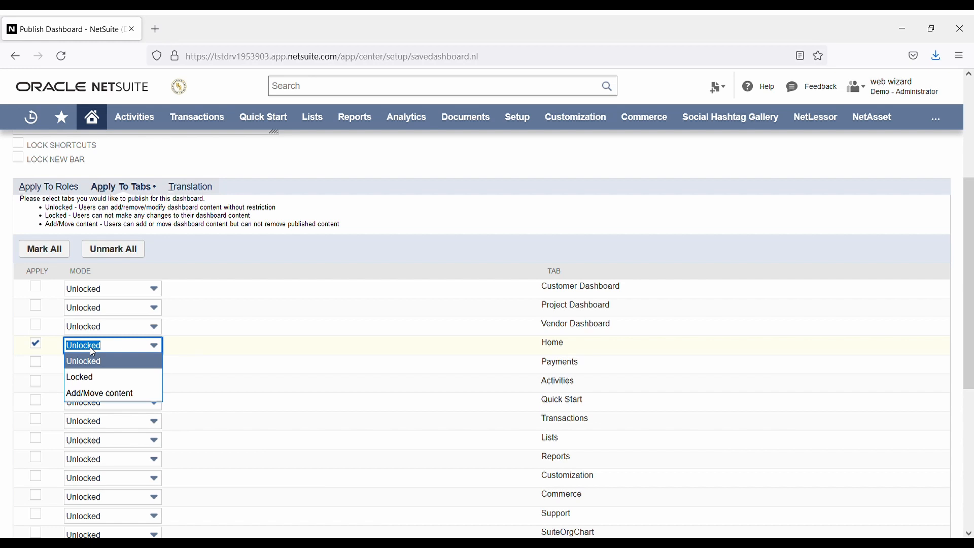
click(99, 379)
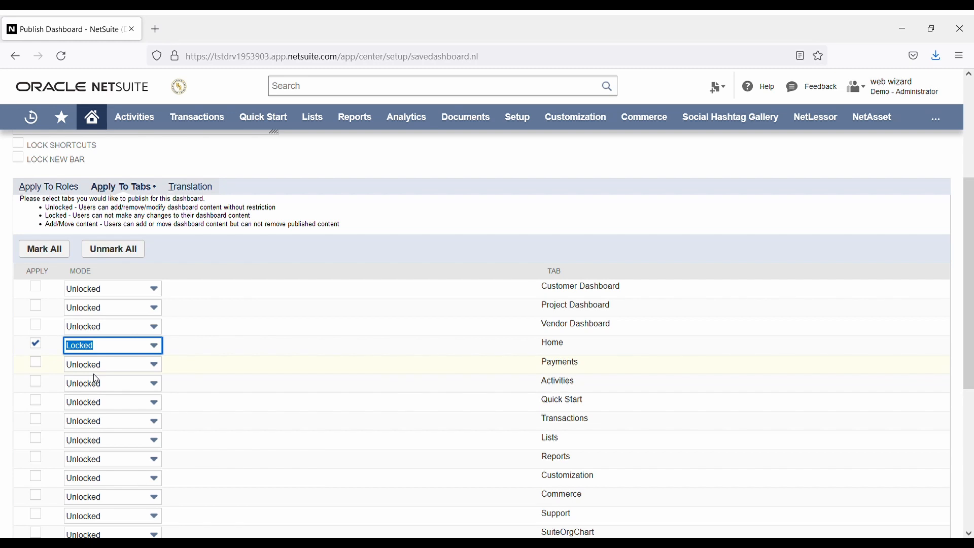
click(119, 344)
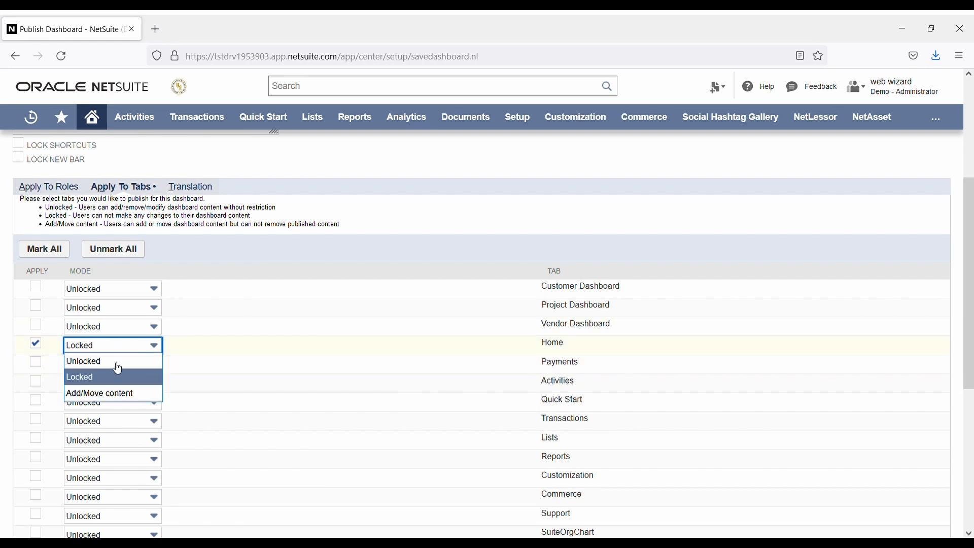
click(119, 398)
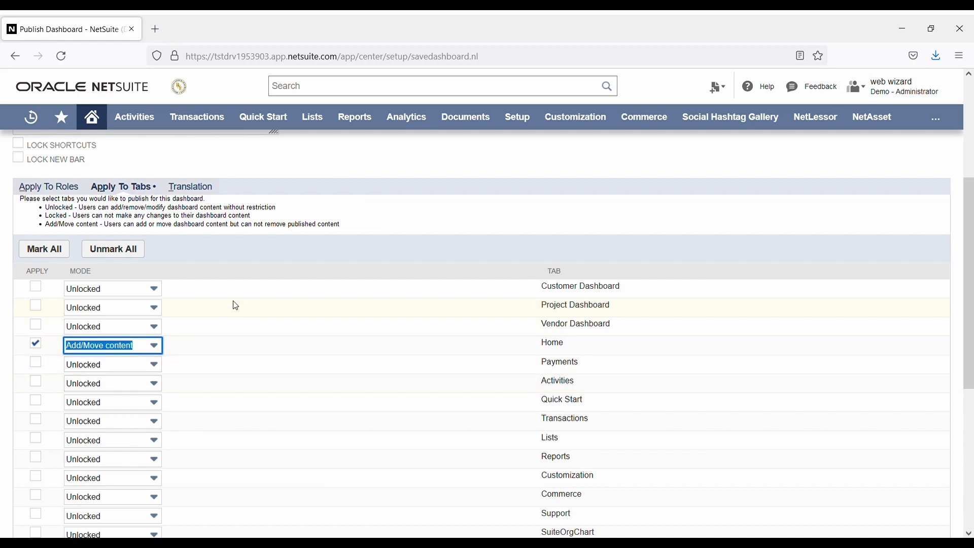
click(329, 248)
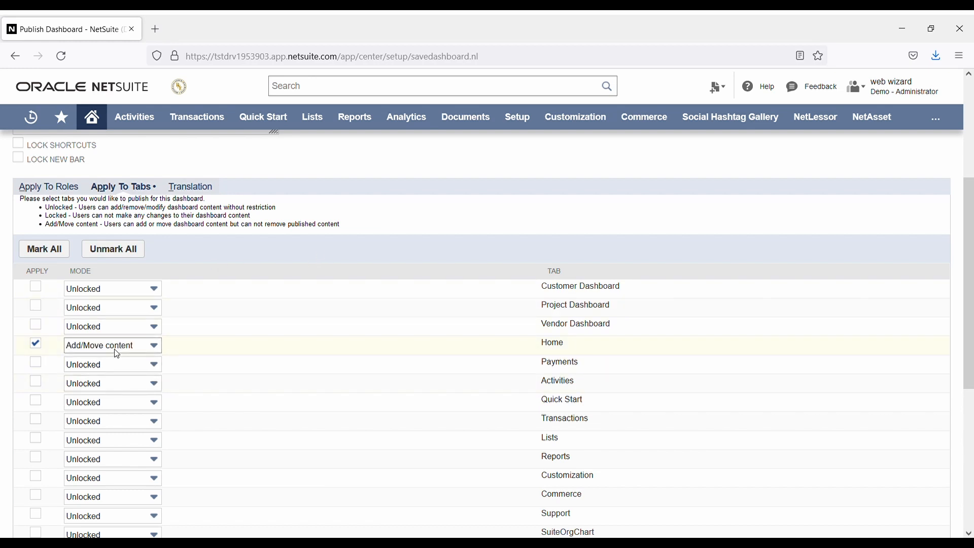
Step: Examine the translation name fields for English (International) and French (France) alongside the dashboard's name
click(207, 192)
click(103, 378)
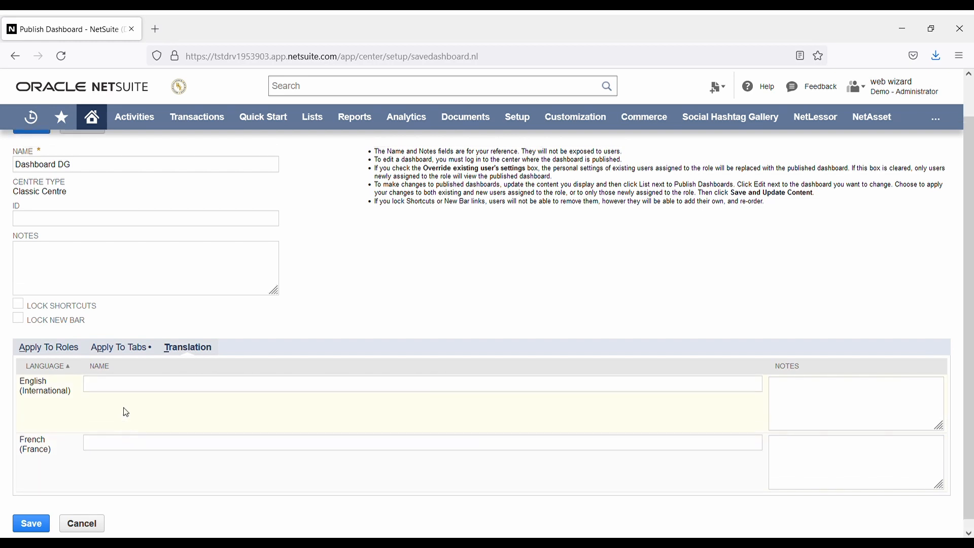
scroll(117, 385, up, 2)
click(87, 207)
key(ctrl+a)
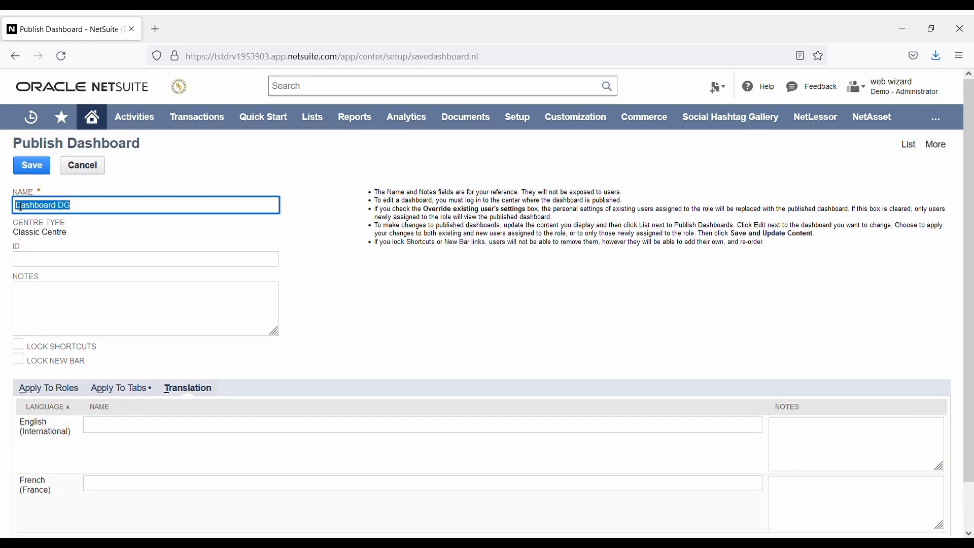
click(311, 302)
scroll(262, 403, down, 1)
click(149, 380)
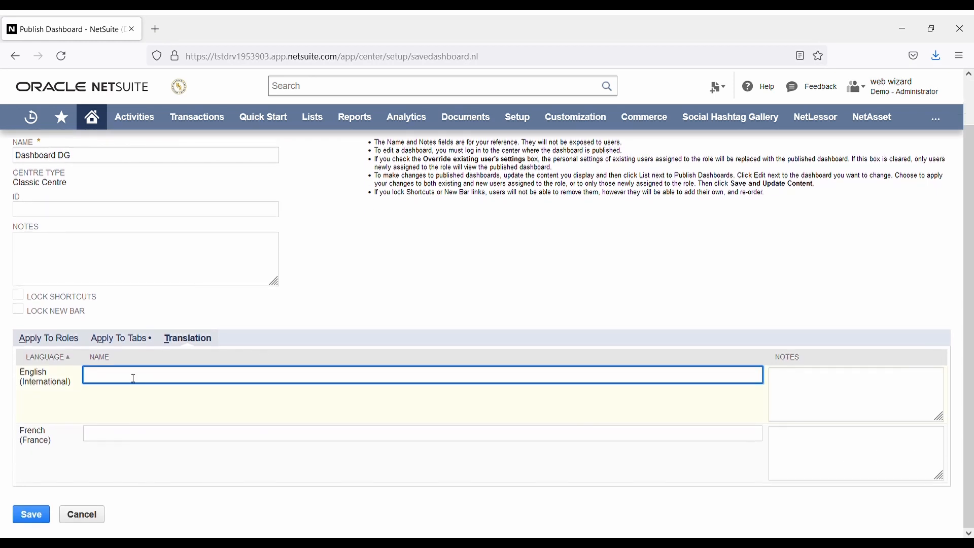
click(120, 436)
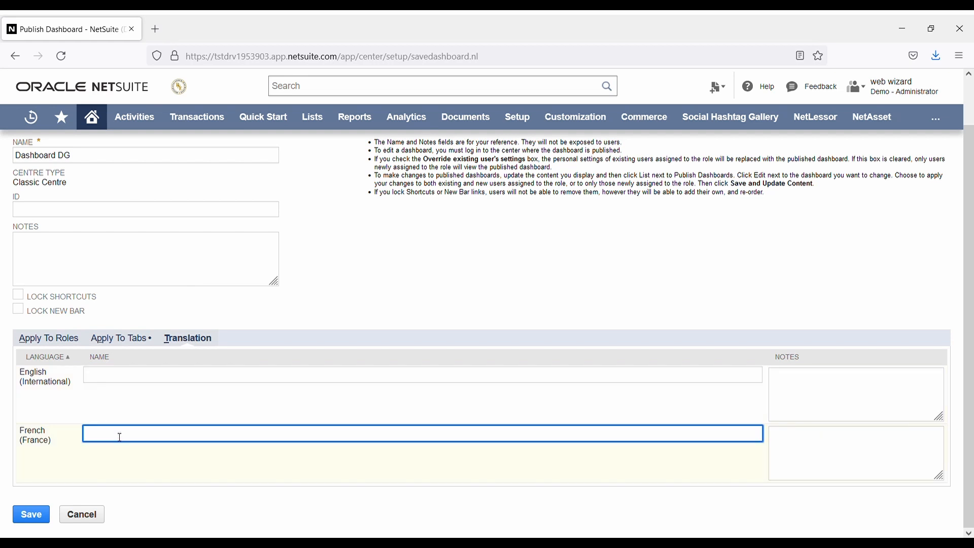
scroll(238, 384, up, 2)
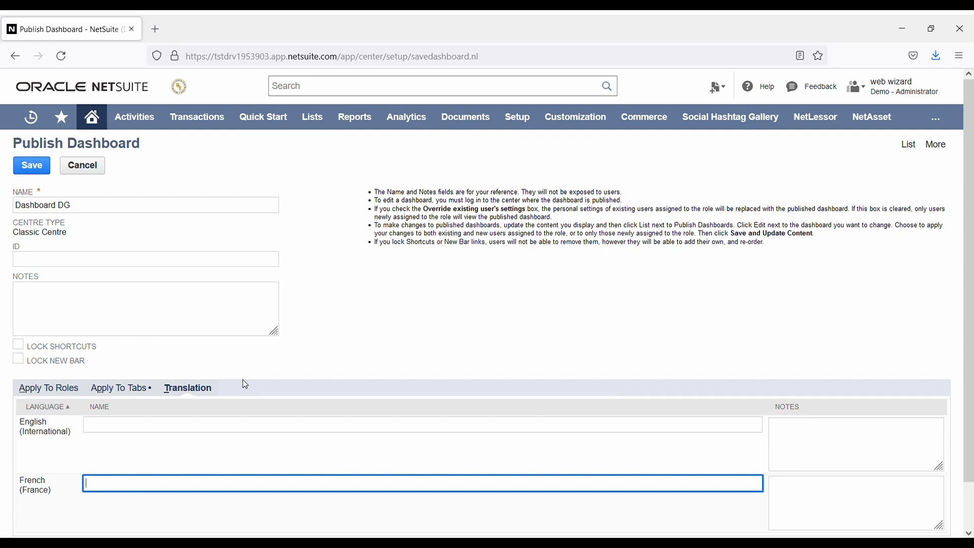
Step: Return to the Home dashboard, leaving the publishing form without saving it
click(98, 123)
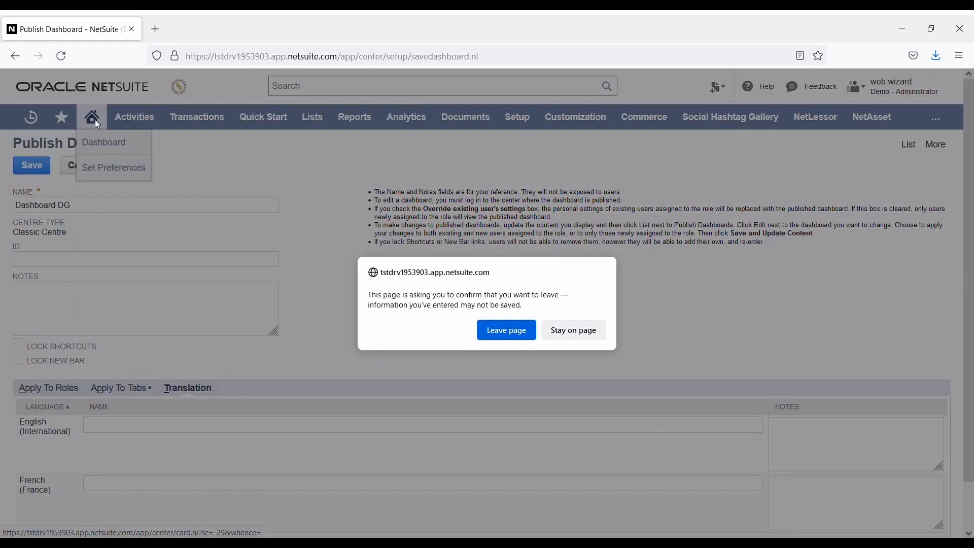
click(513, 336)
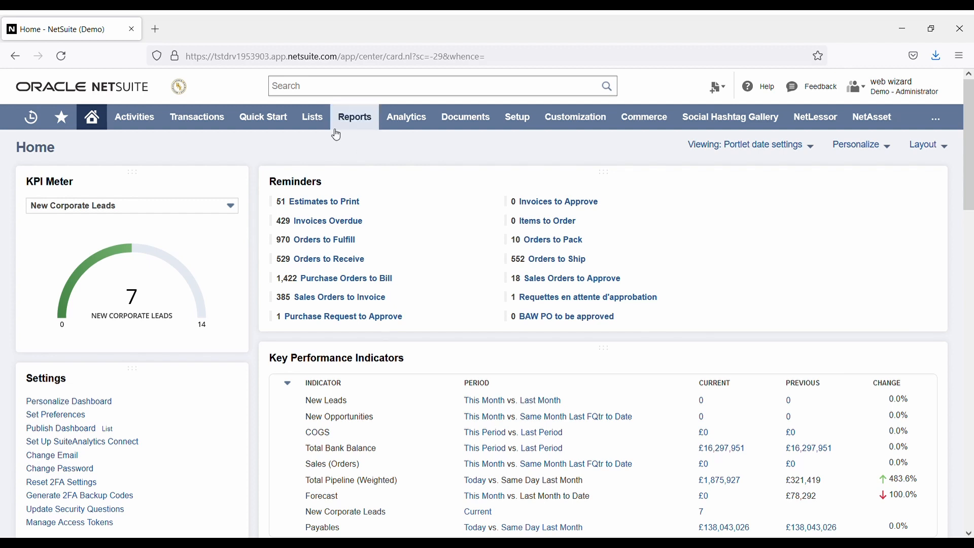
Step: Start creating a new saved search from the reports area
mouse_move(350, 119)
mouse_move(383, 330)
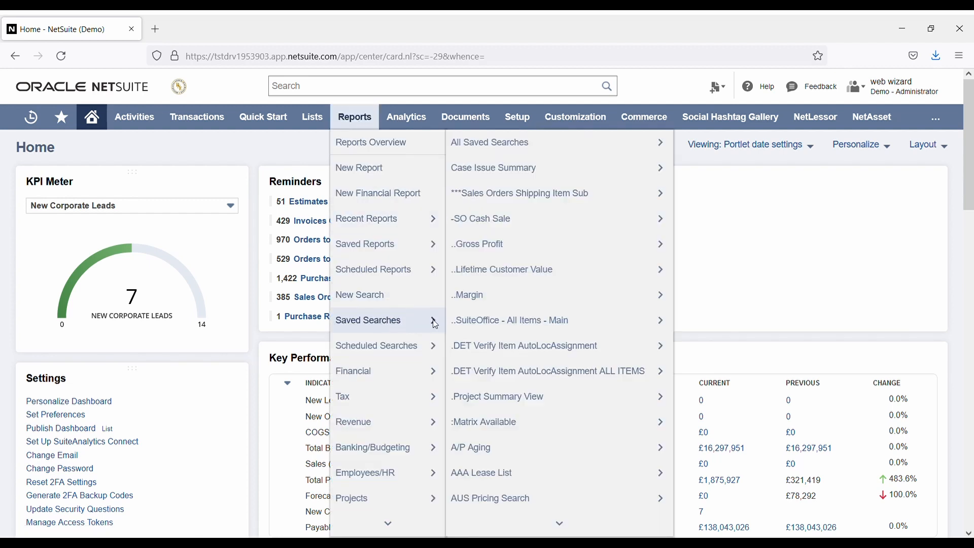
mouse_move(602, 152)
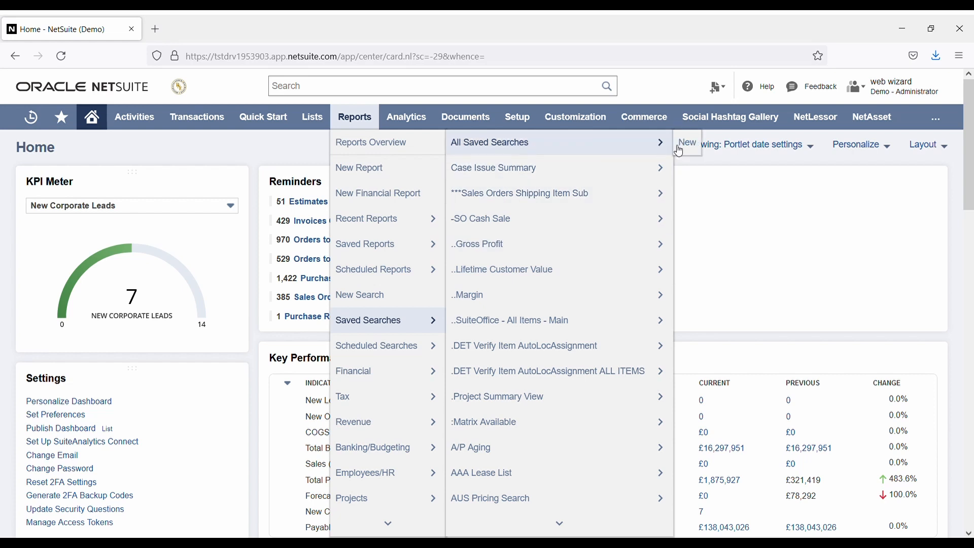